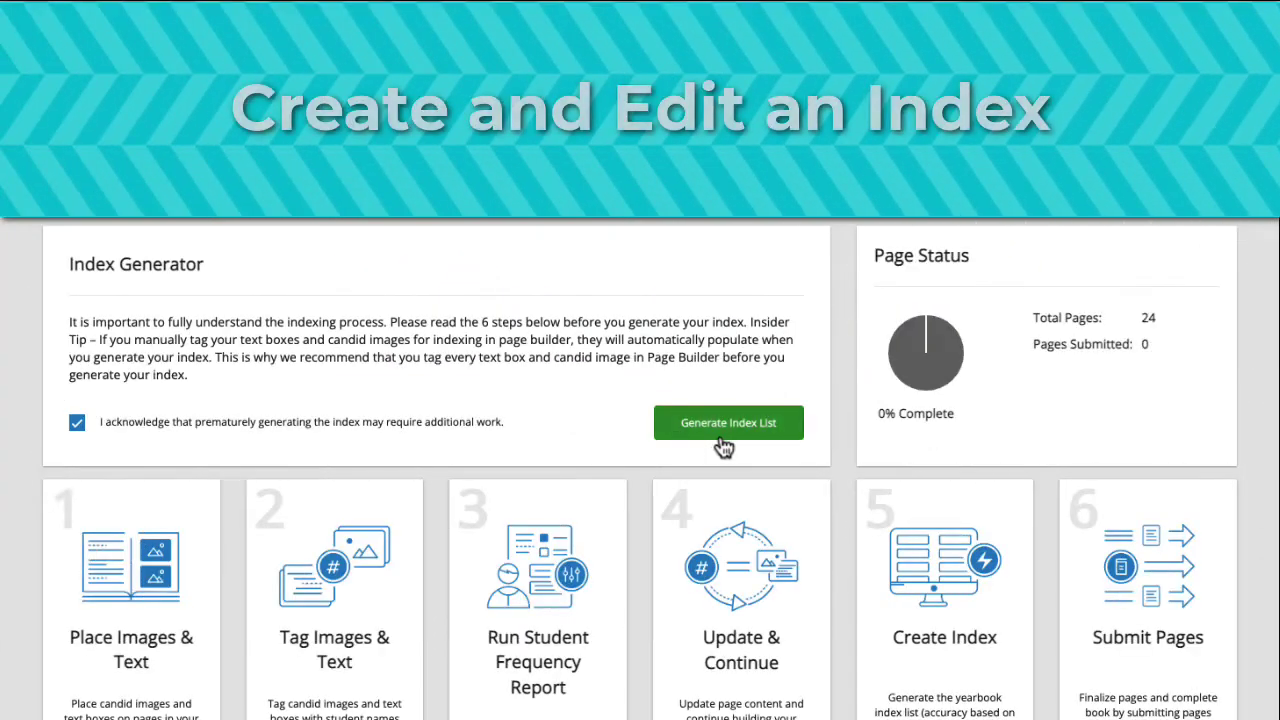
Generate the index list, flow it onto pages 24–27, and open the index pages.
click(724, 438)
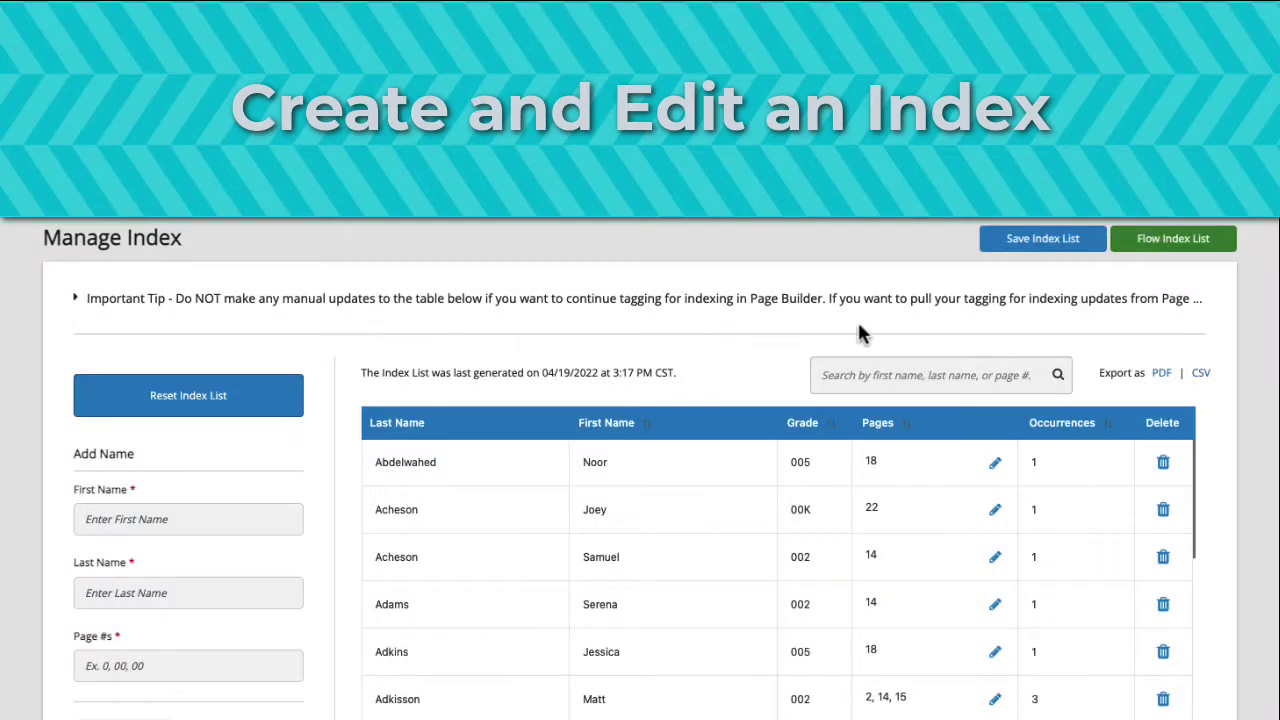
click(1140, 255)
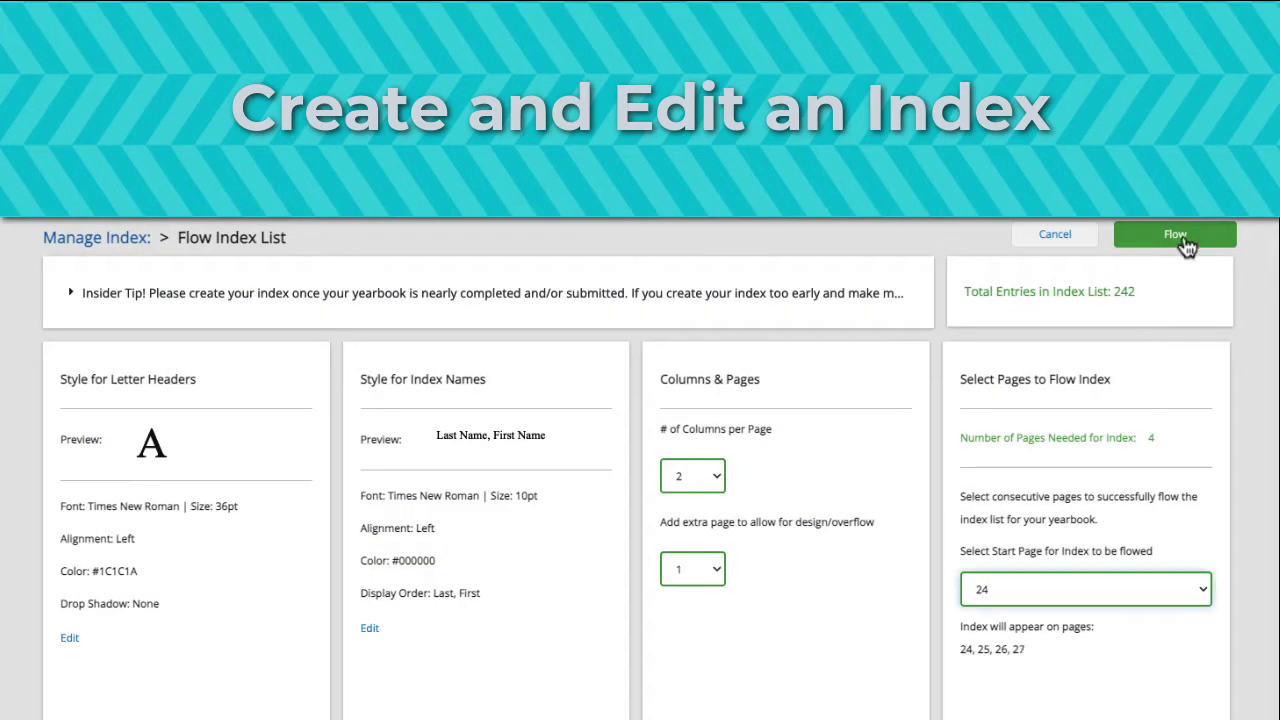
click(1184, 243)
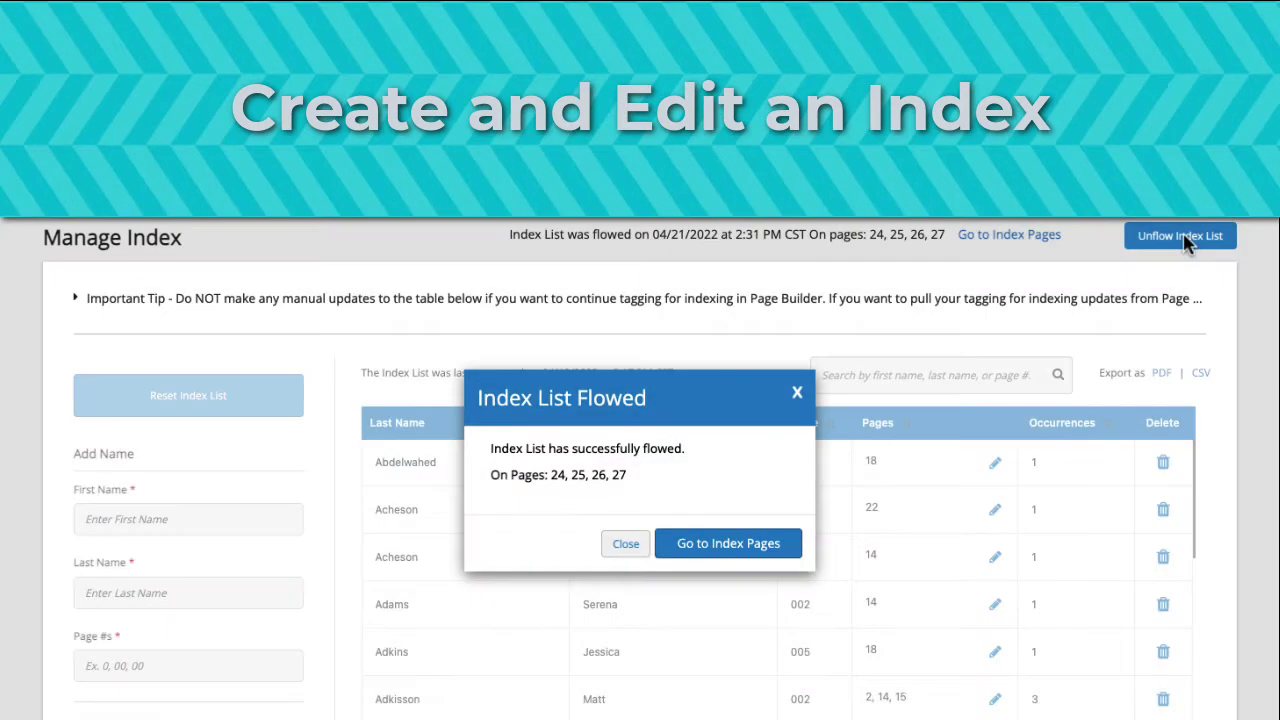
click(737, 549)
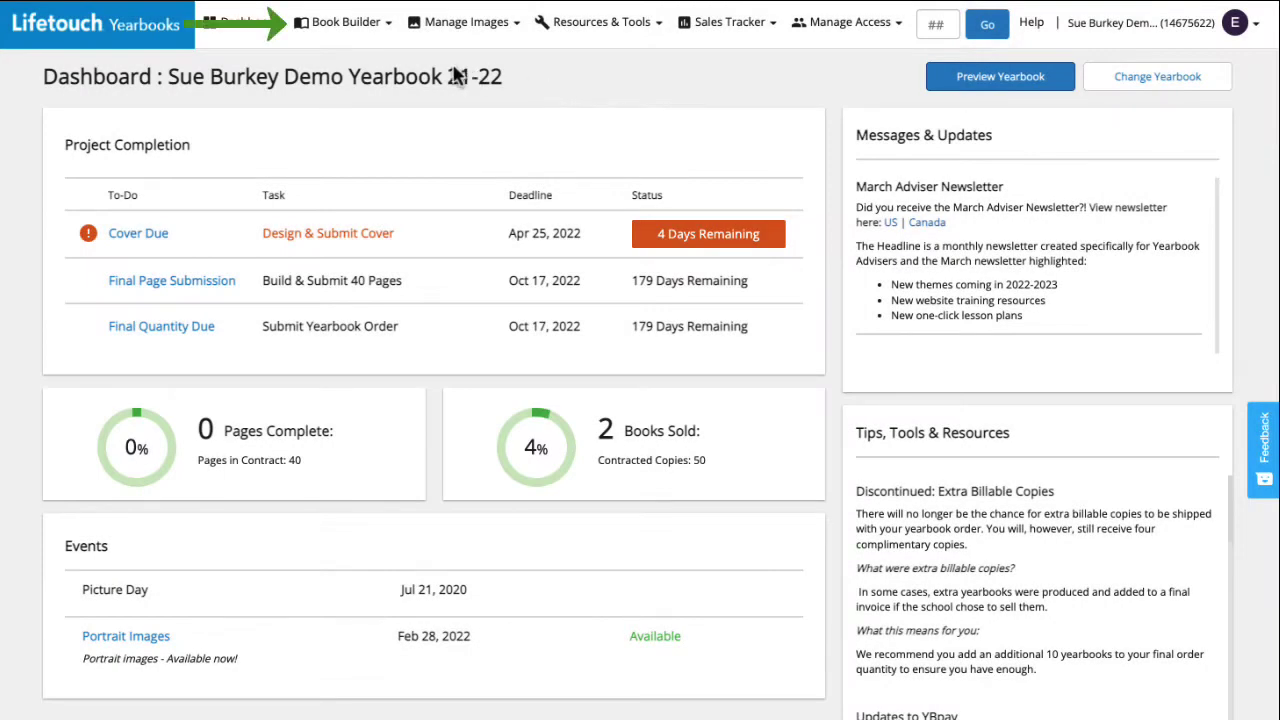
Go to Manage Index from the Book Builder menu.
click(340, 30)
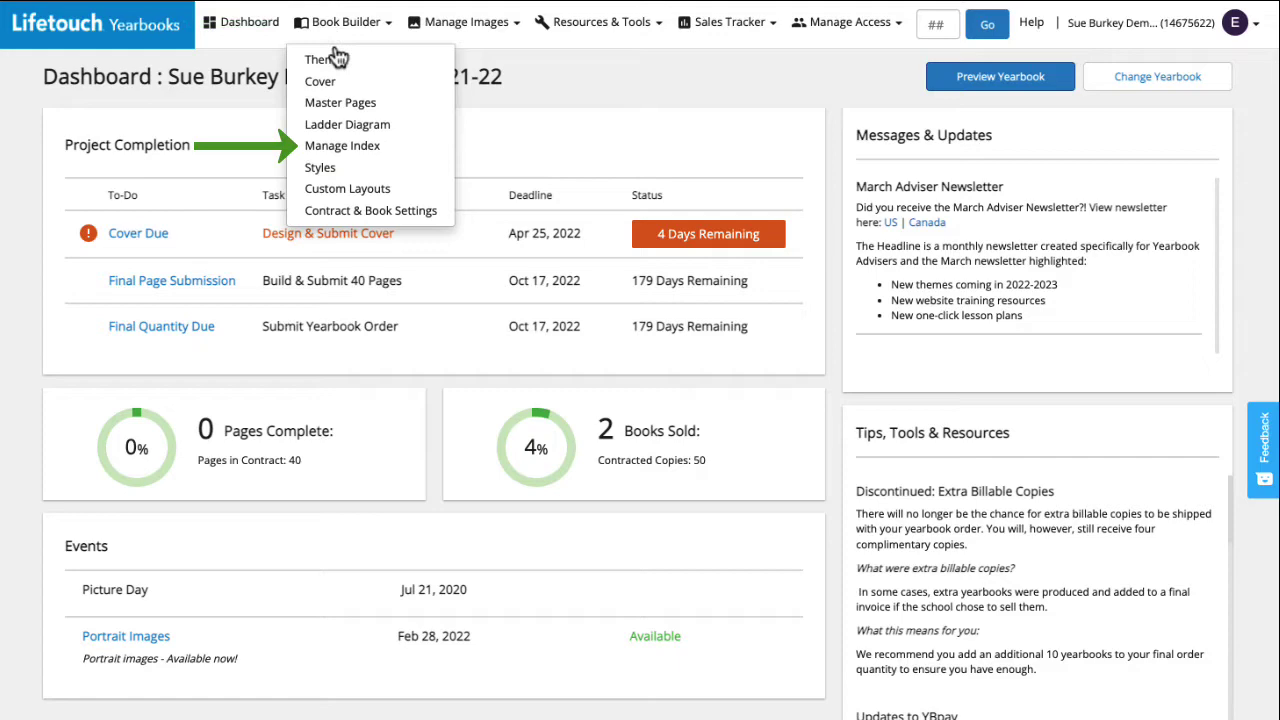
click(348, 152)
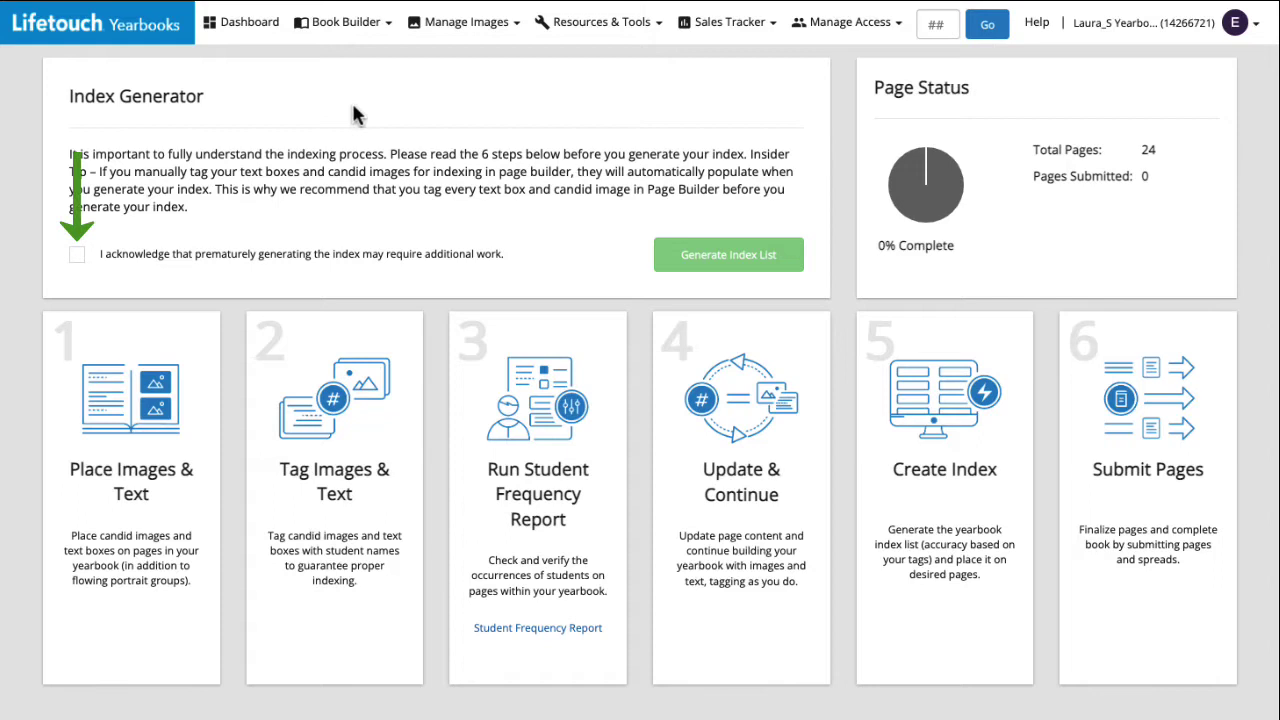
Acknowledge the early-indexing warning and generate the index list.
click(79, 260)
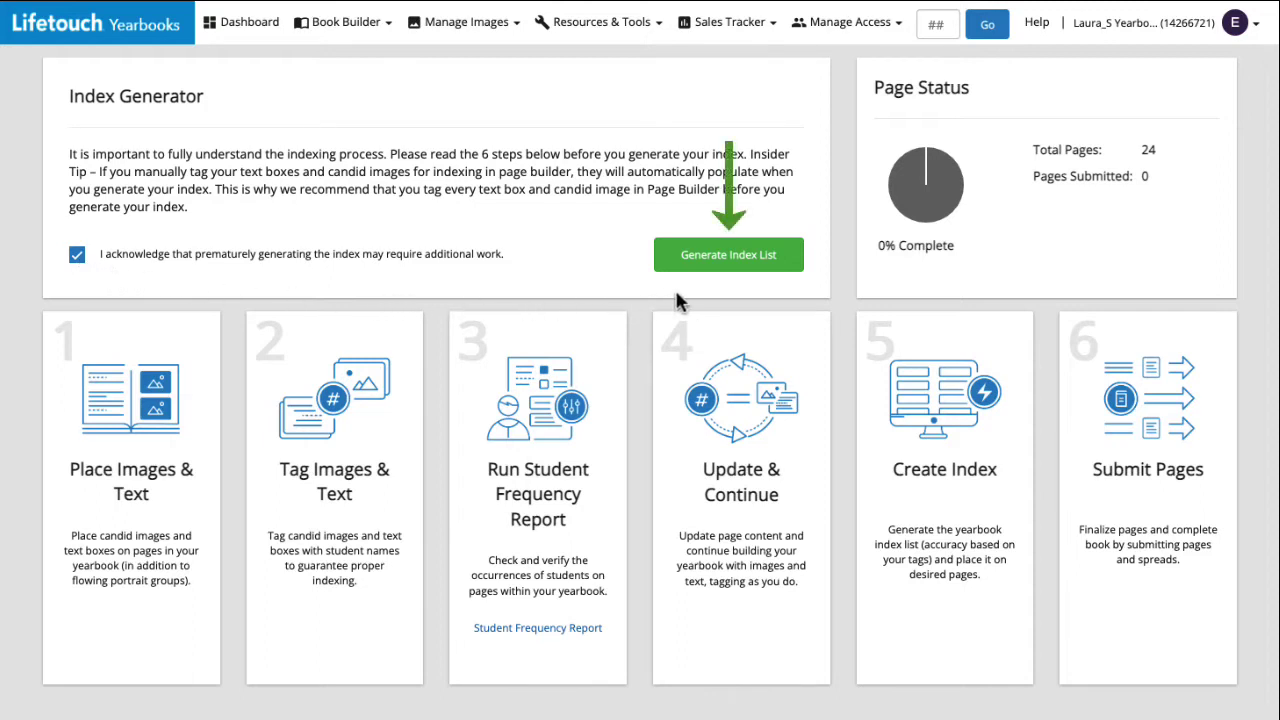
click(728, 262)
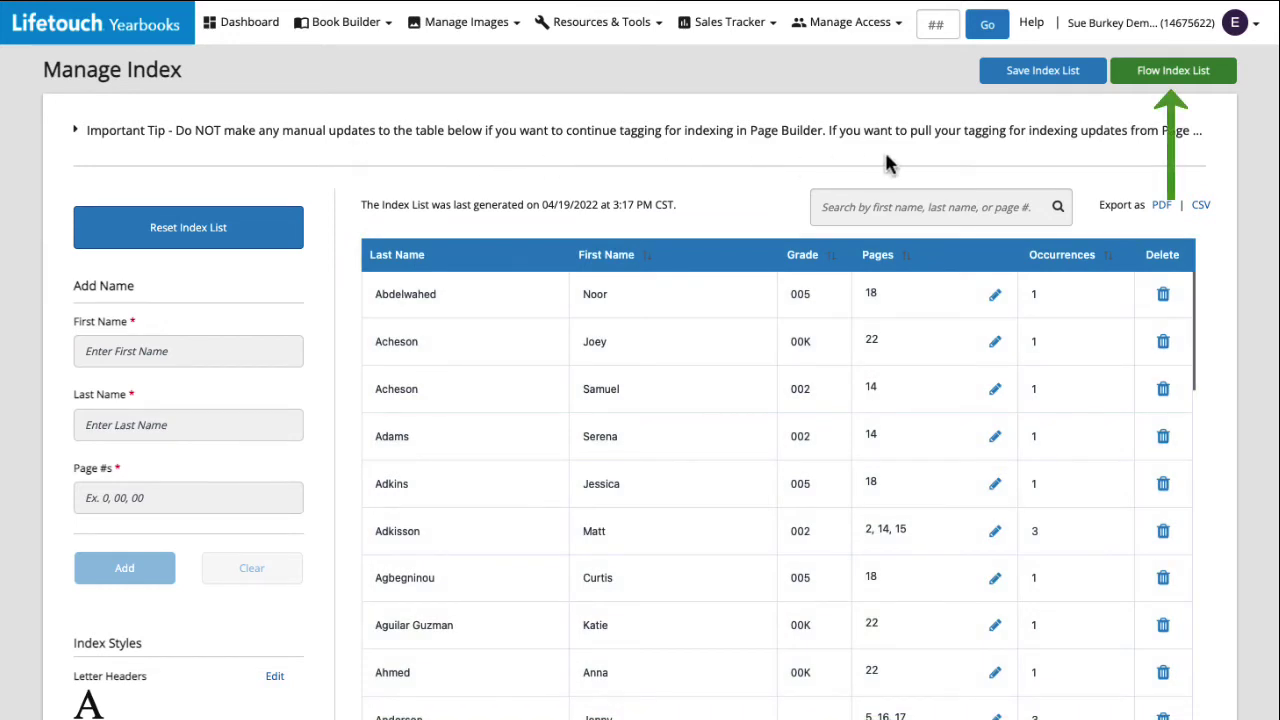
Review the Letter Header and Index Name styles, leaving both unchanged.
click(1140, 76)
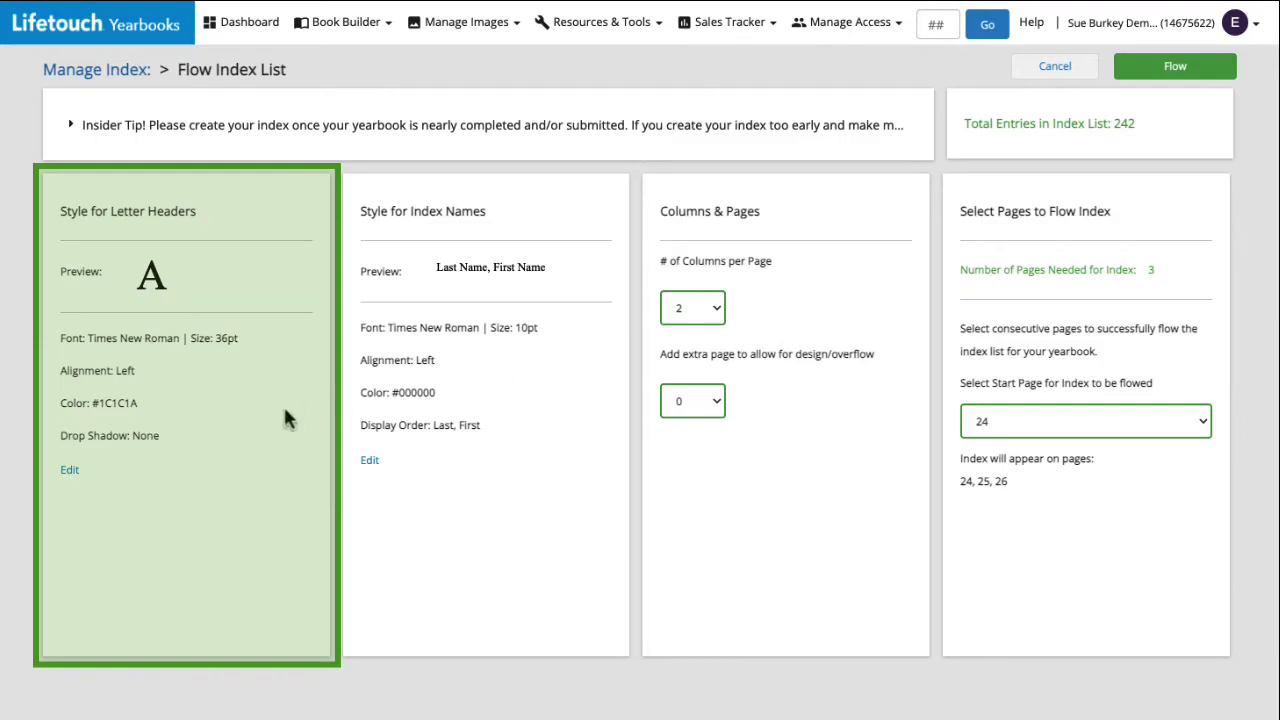
click(70, 471)
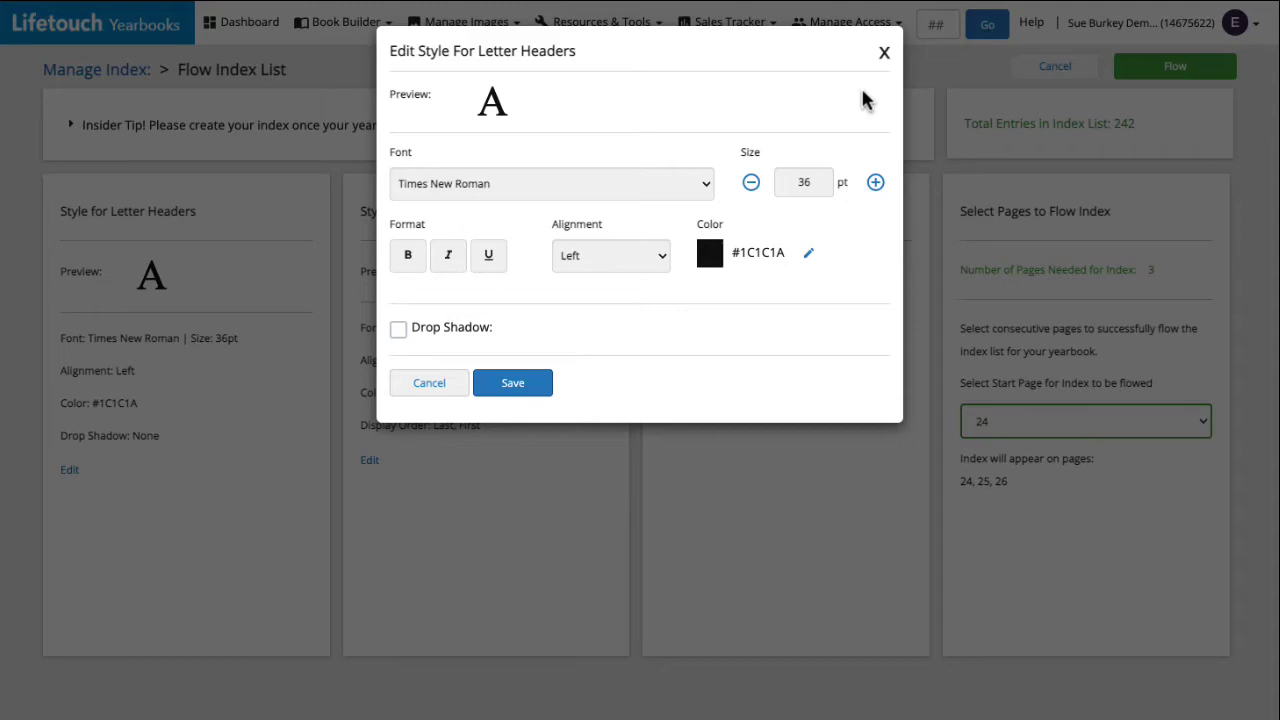
click(884, 54)
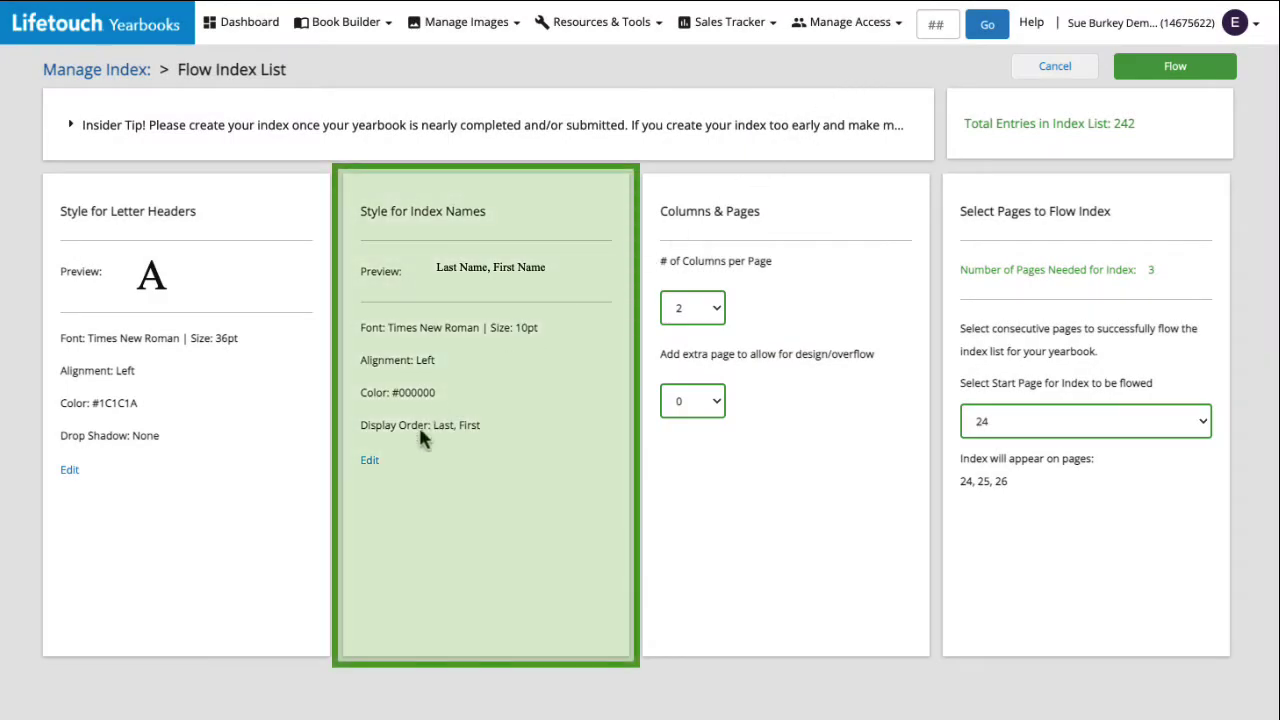
click(372, 463)
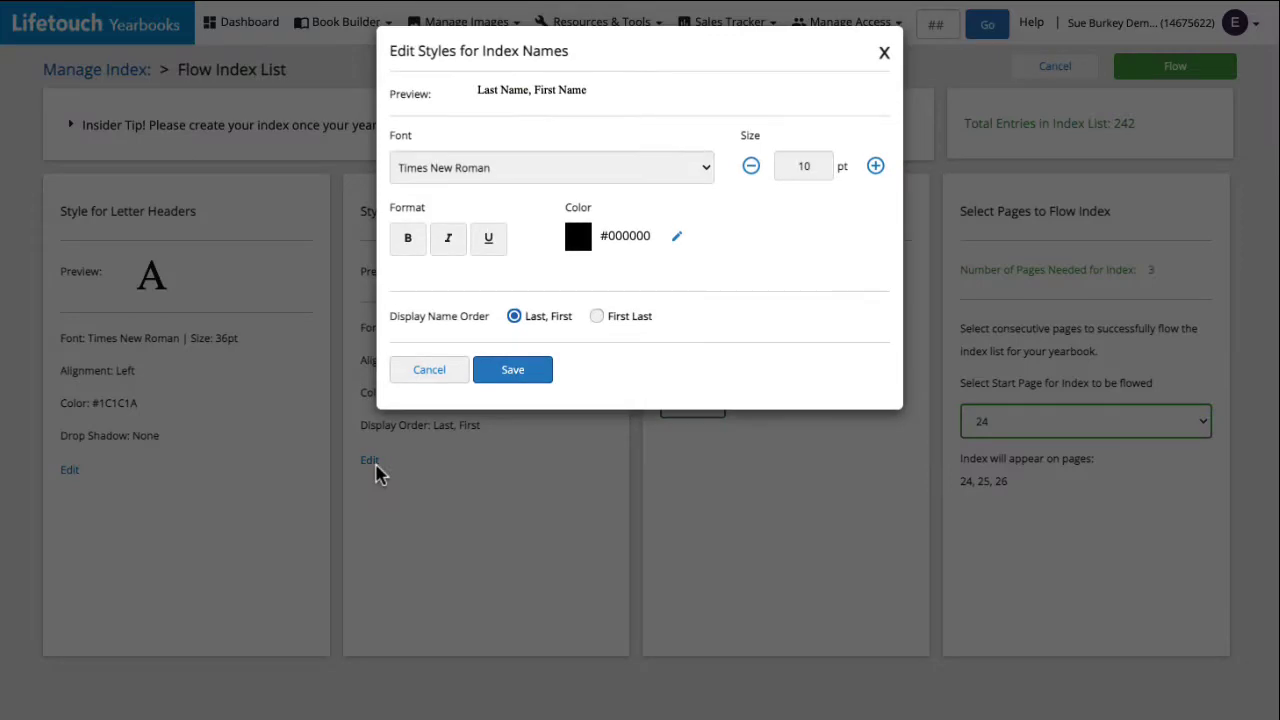
click(884, 53)
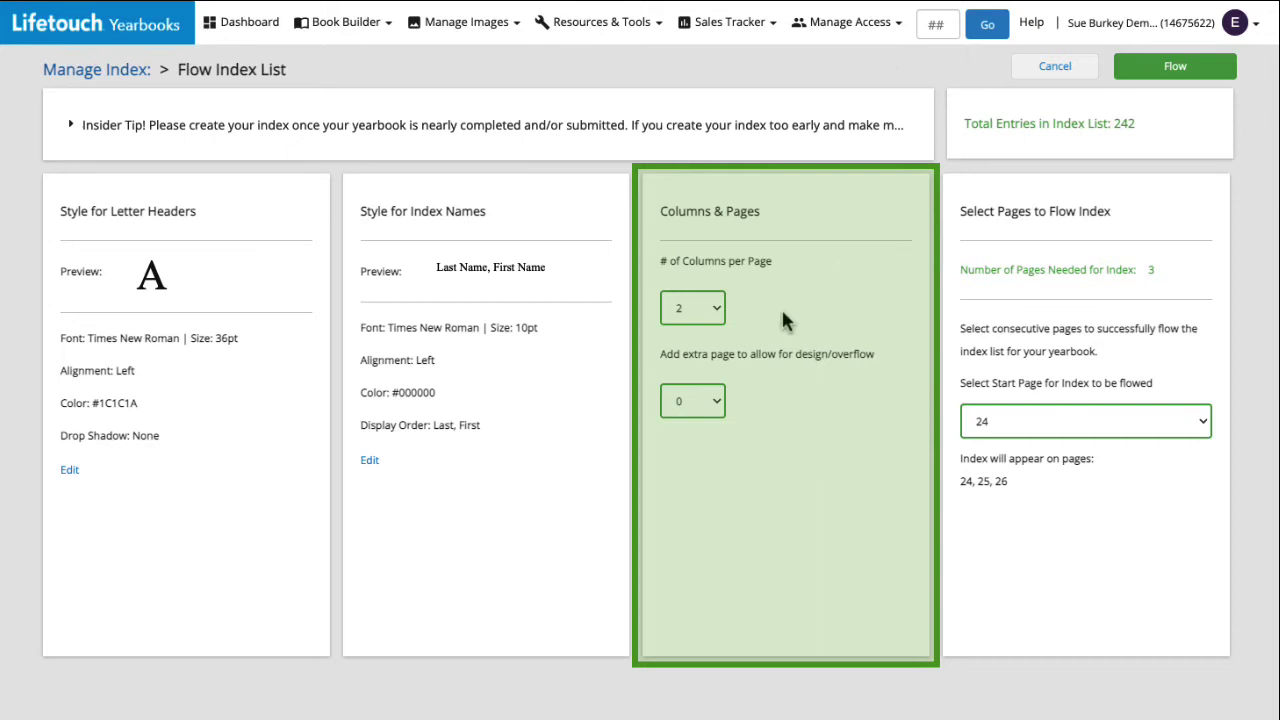
Add one extra overflow page, keep start page 24, and flow the index.
click(718, 402)
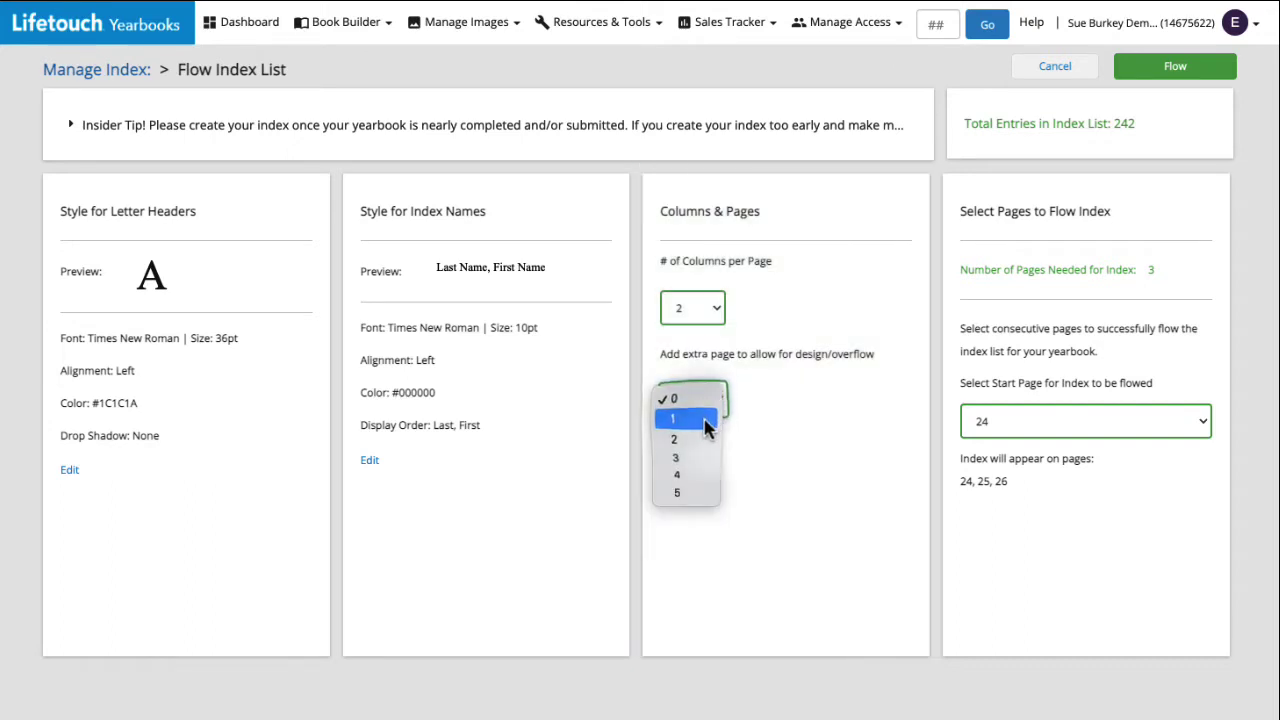
click(706, 422)
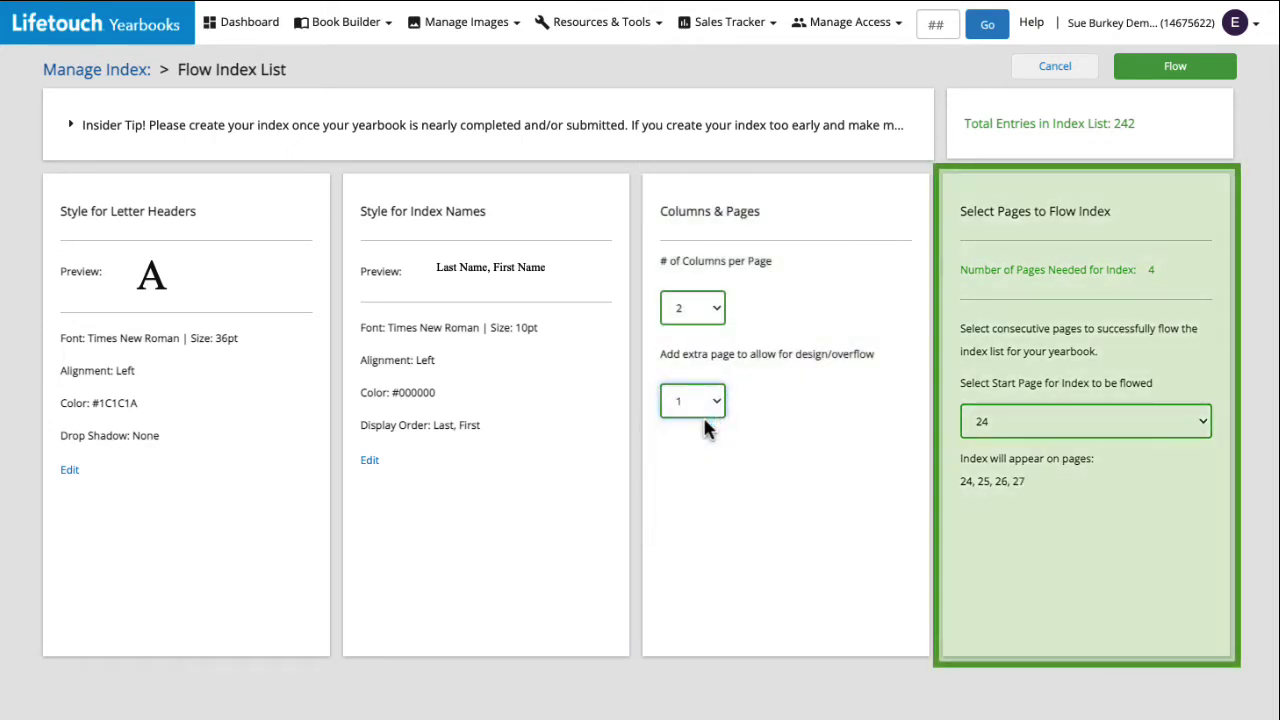
click(1000, 426)
click(1000, 421)
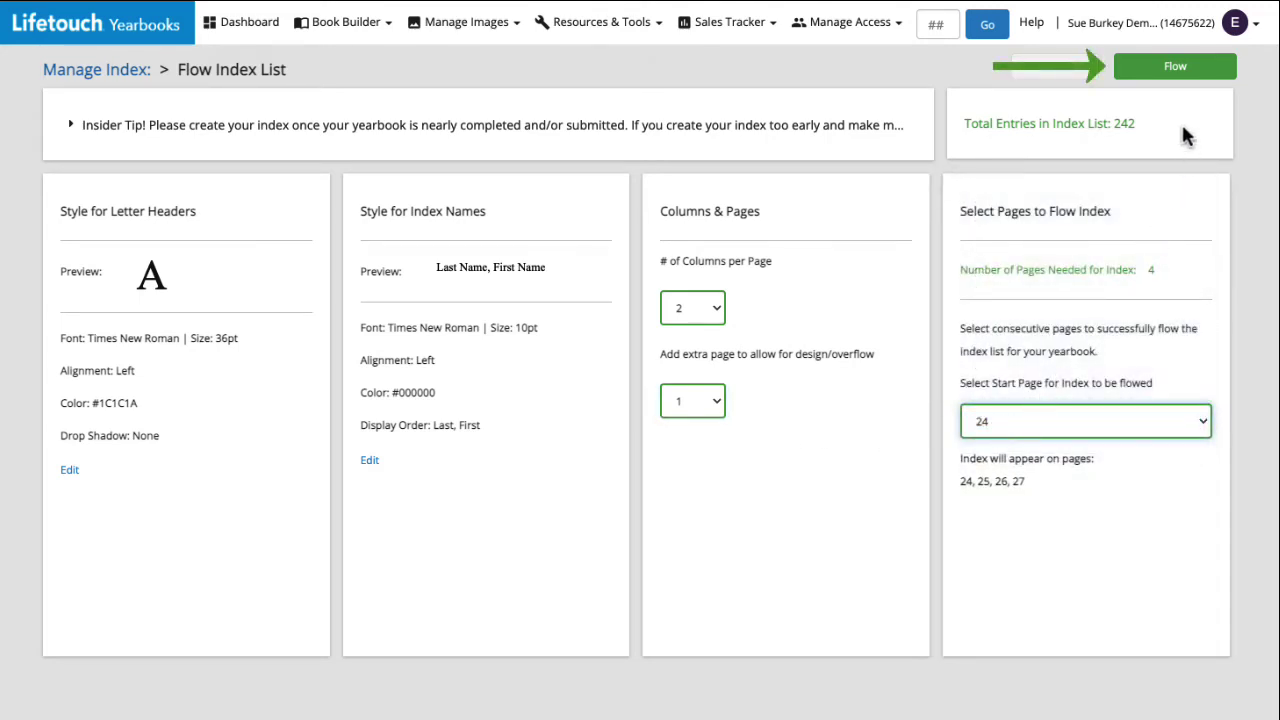
click(1184, 70)
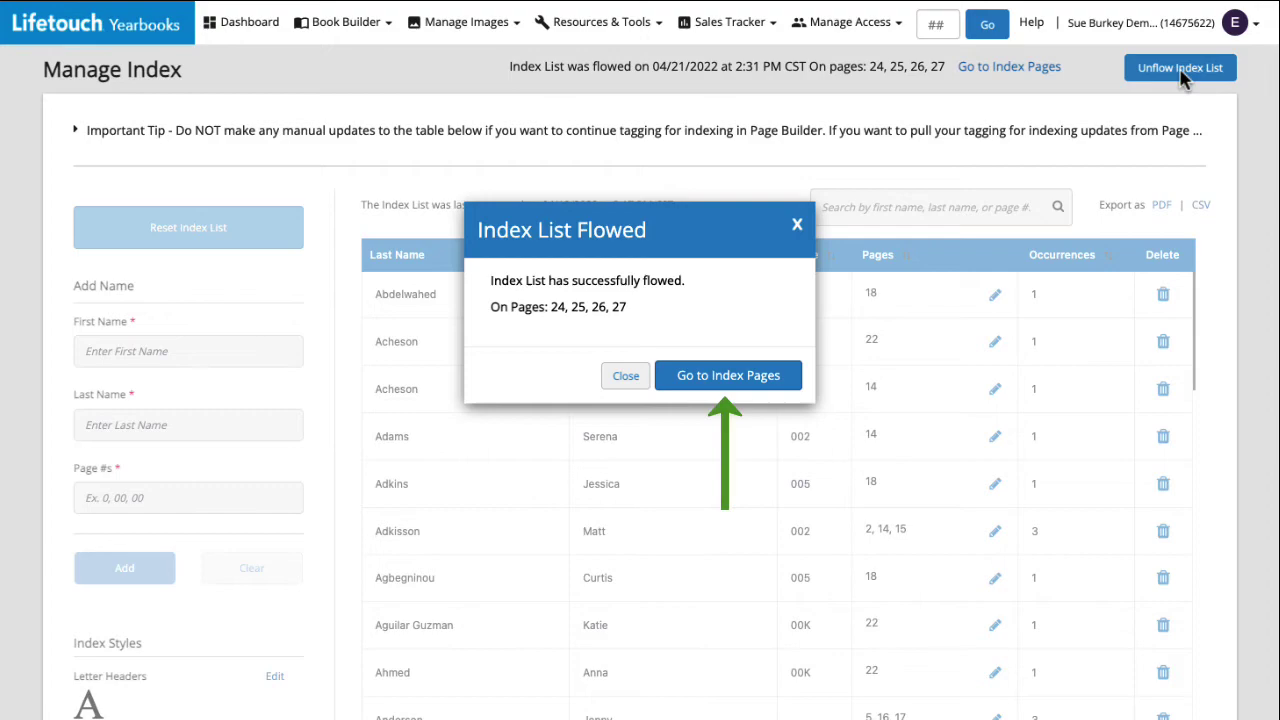
Inspect the index spread on pages 24–25, then return to Manage Index.
click(738, 377)
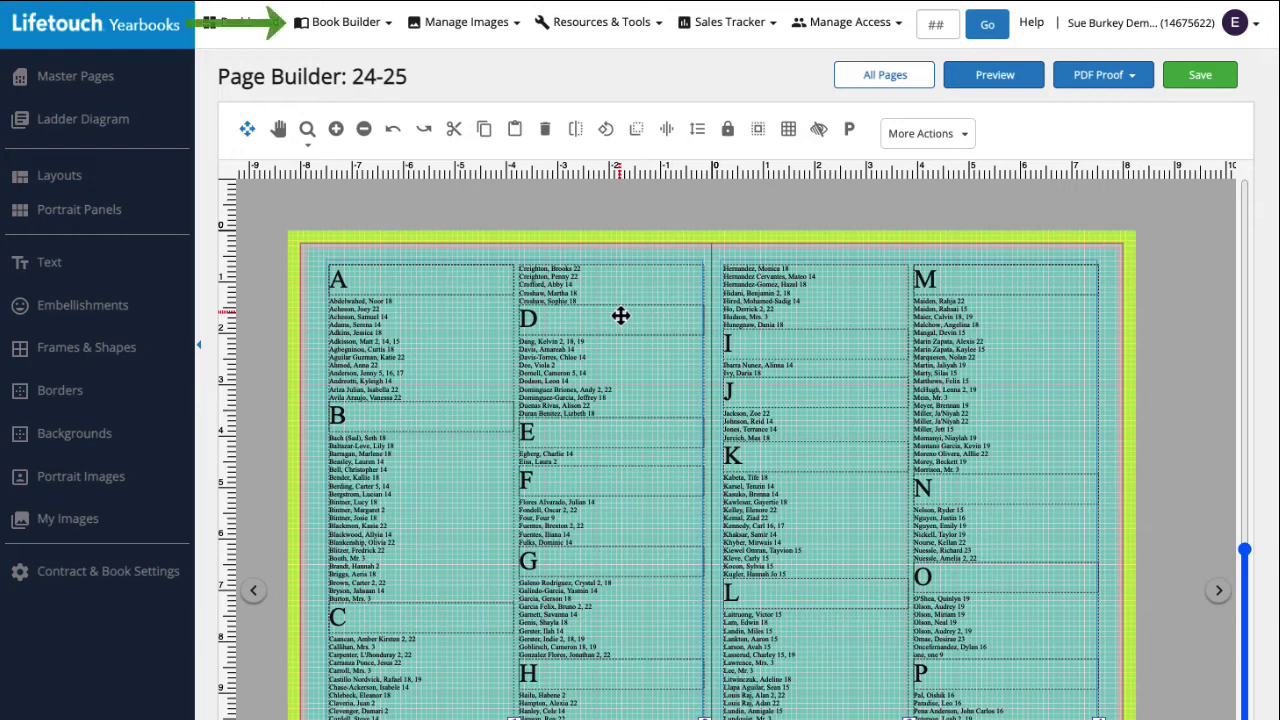
click(370, 30)
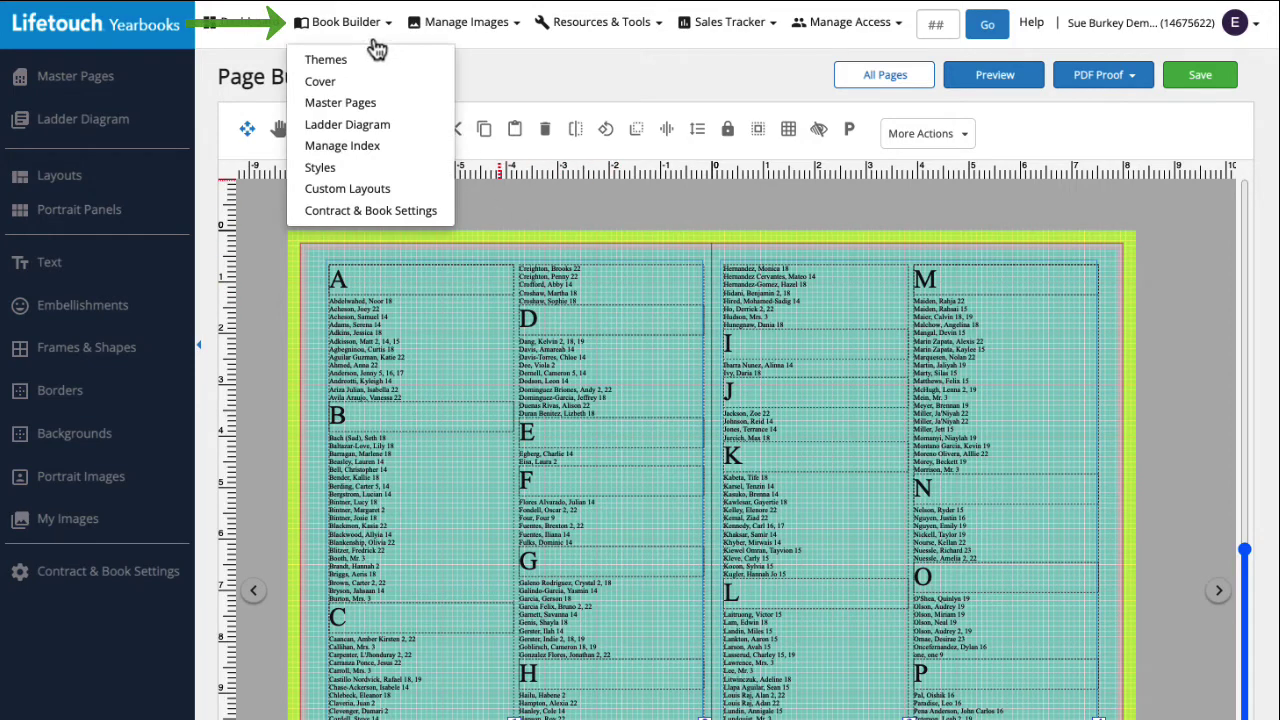
click(370, 146)
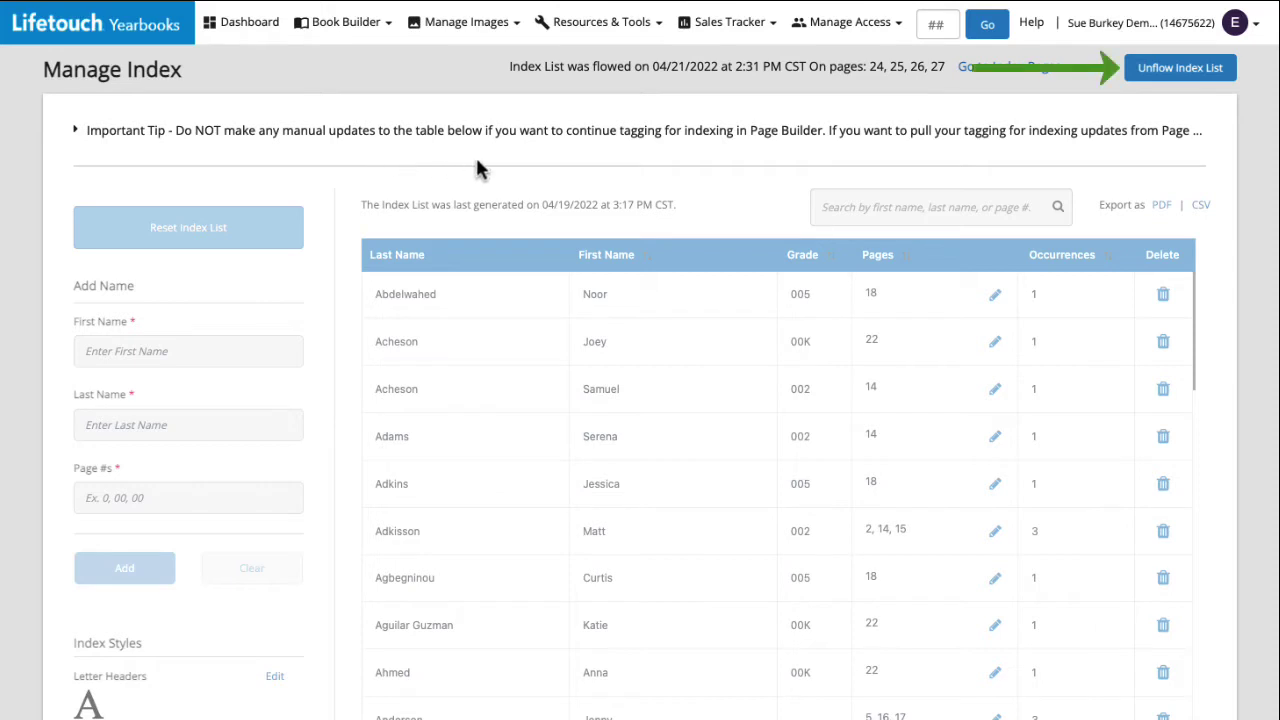
Unflow the index list from its pages and confirm the removal.
click(1190, 75)
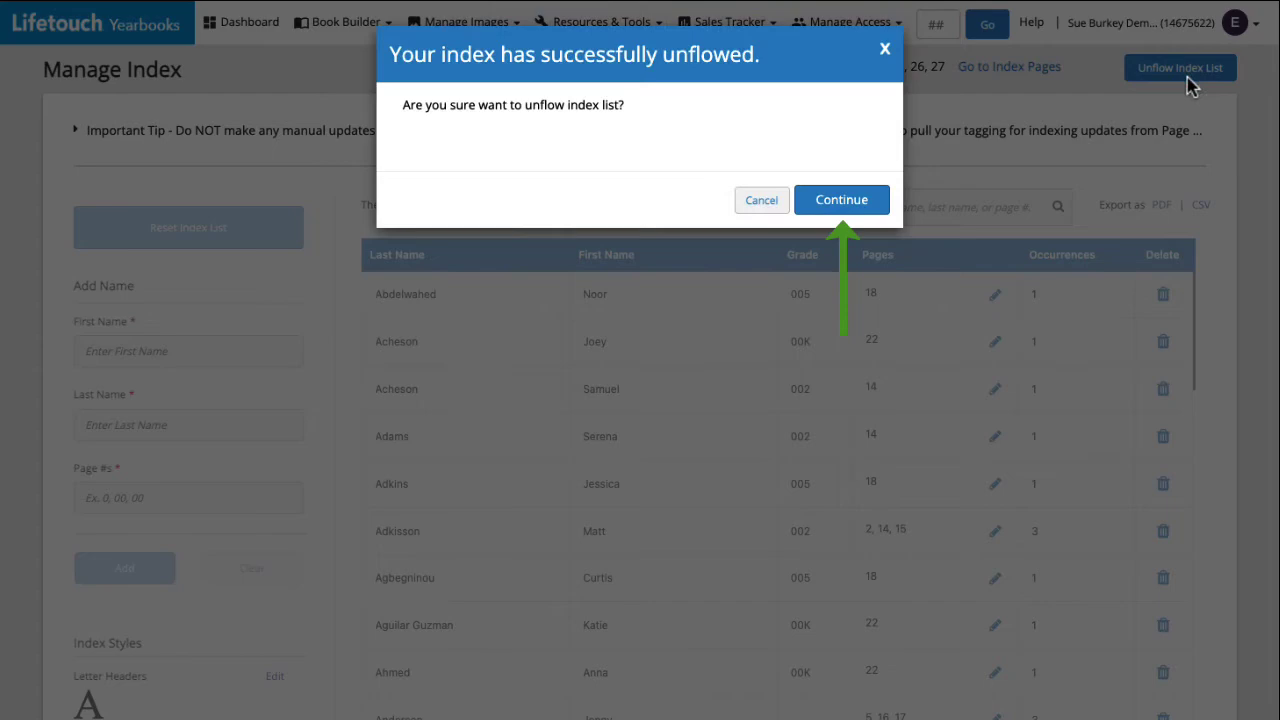
click(849, 210)
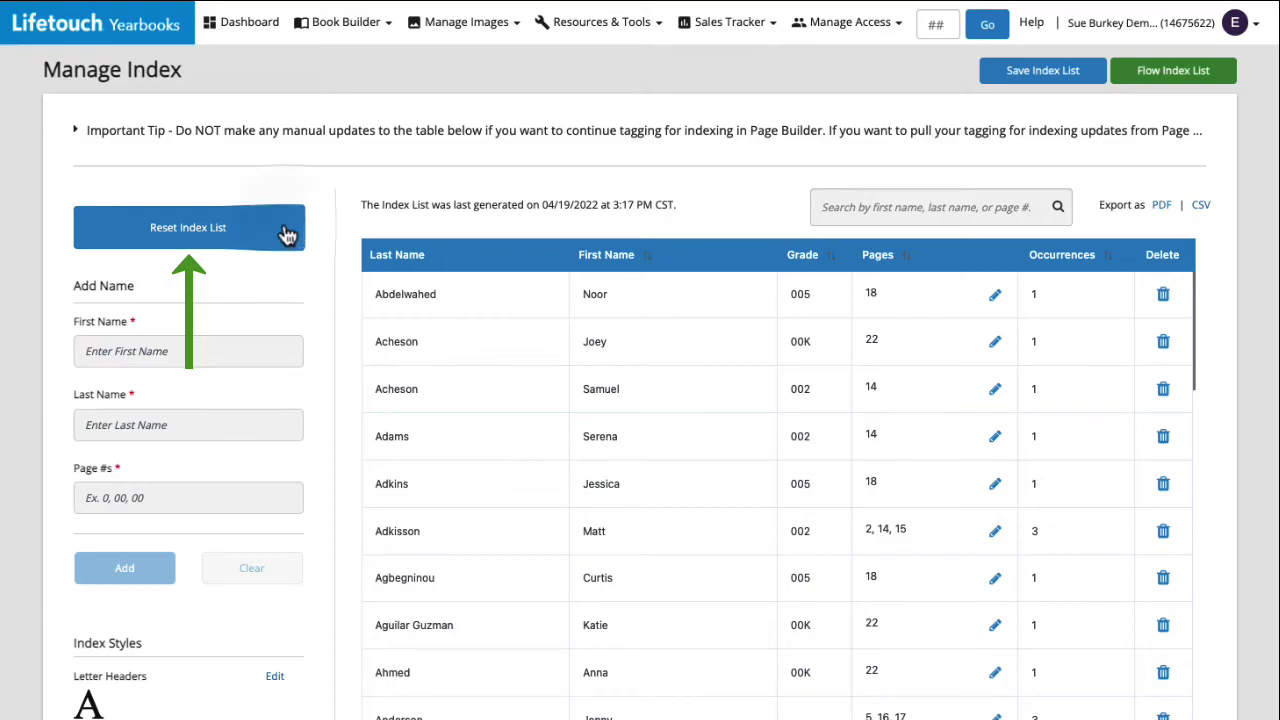
click(286, 234)
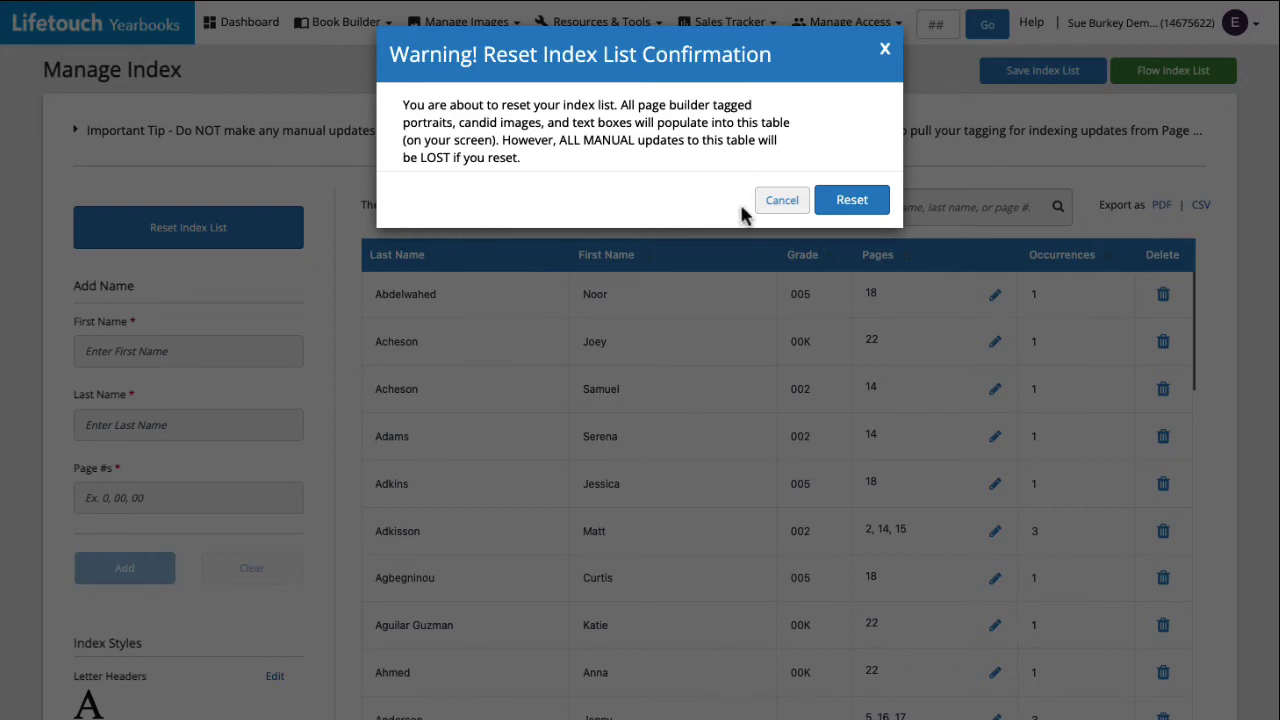
click(775, 204)
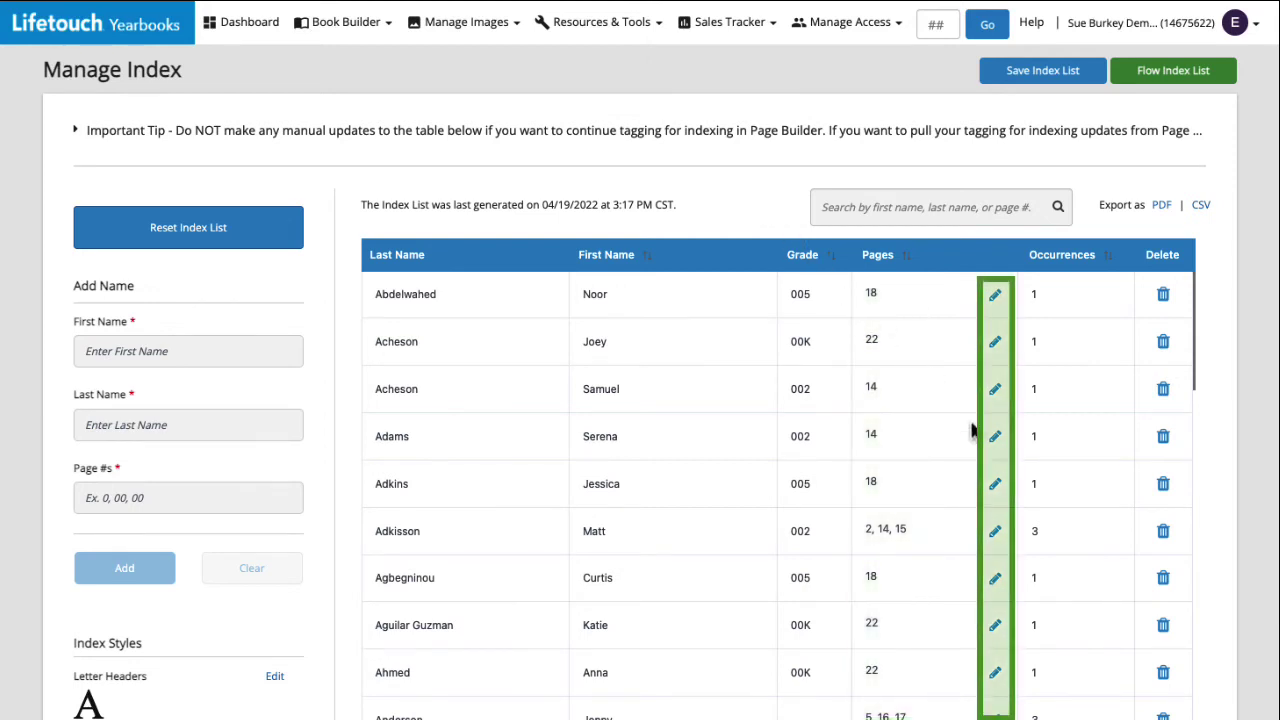
Change the fifth student's On Pages to '18, 19' and save.
click(995, 485)
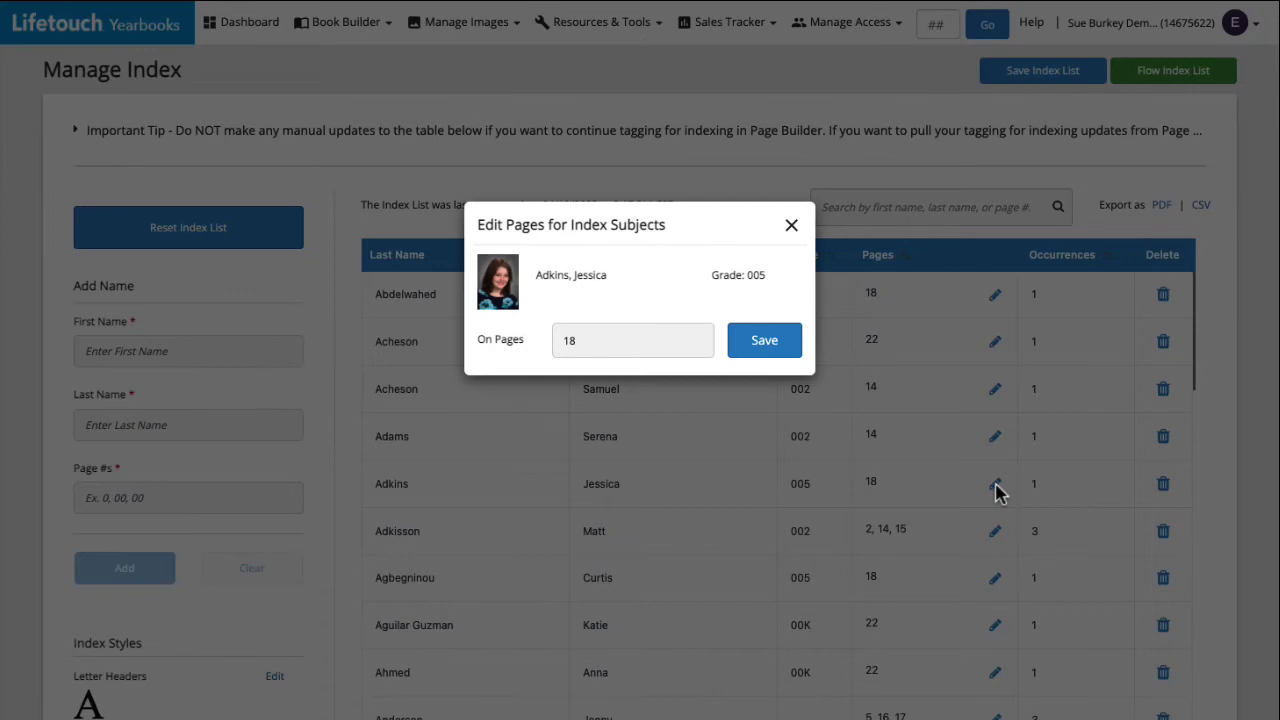
click(638, 341)
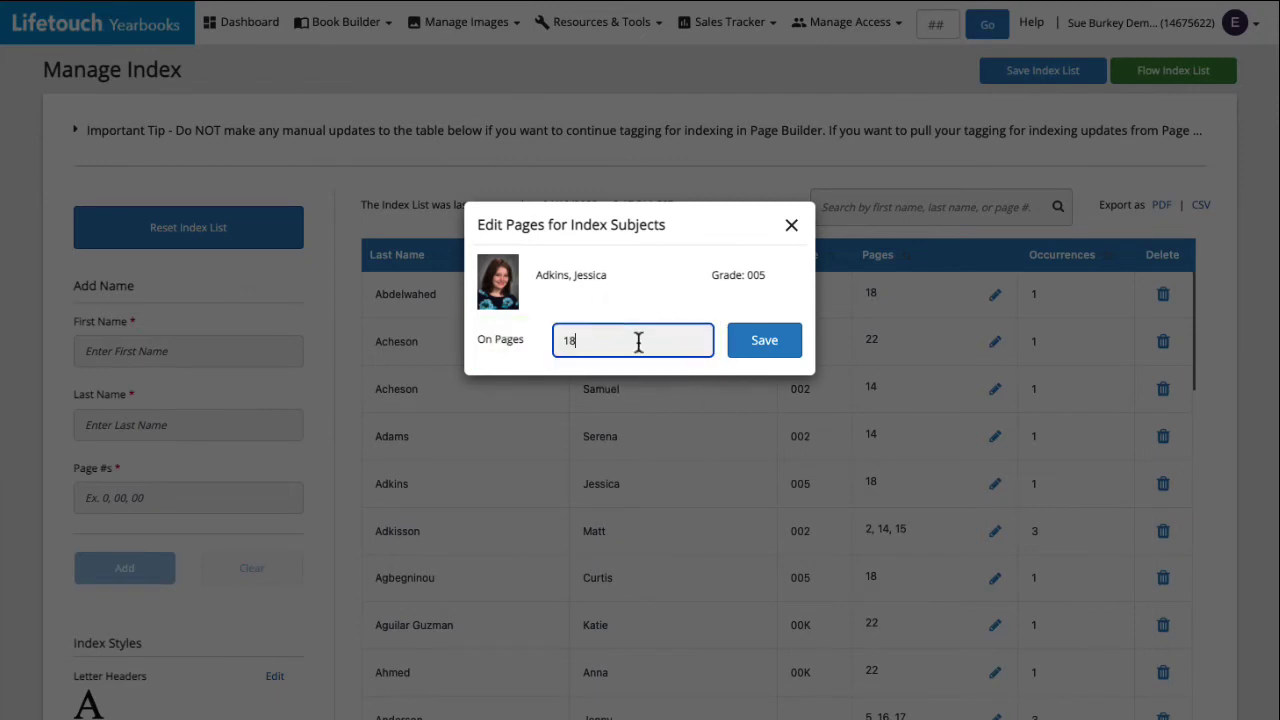
text(, 19)
click(737, 340)
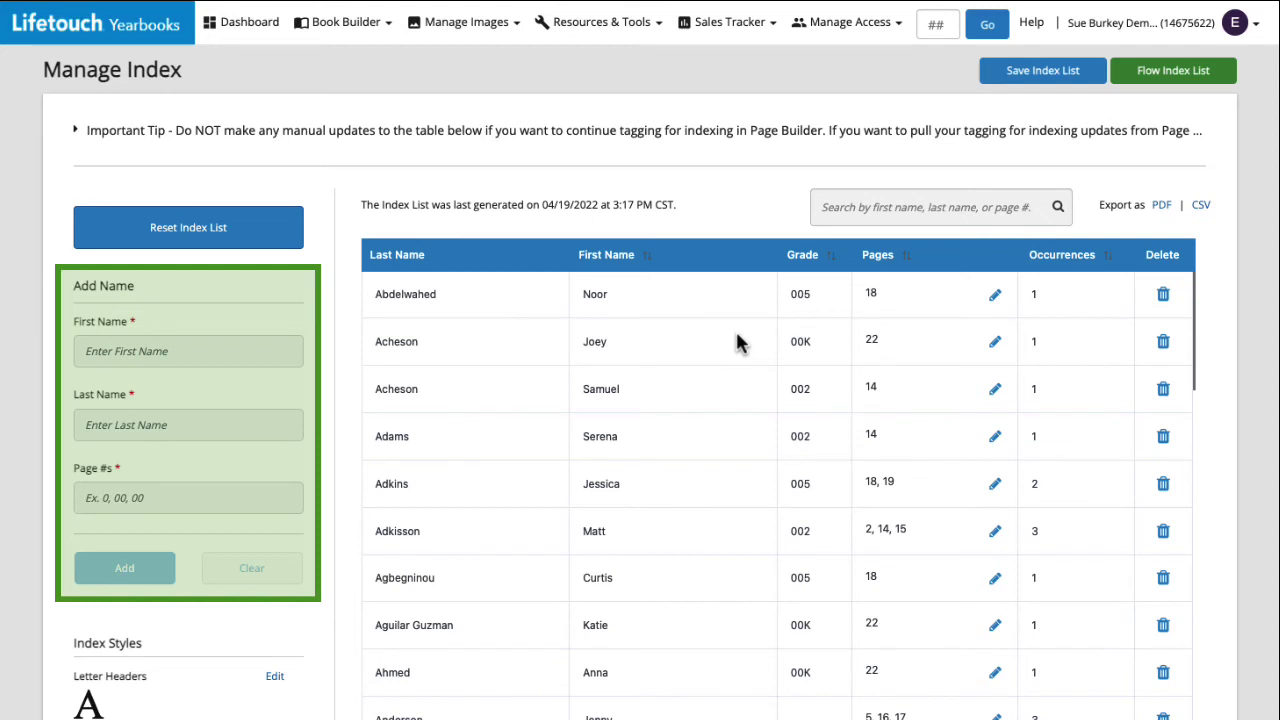
Add a name with the person's first and last name on page 13.
click(102, 353)
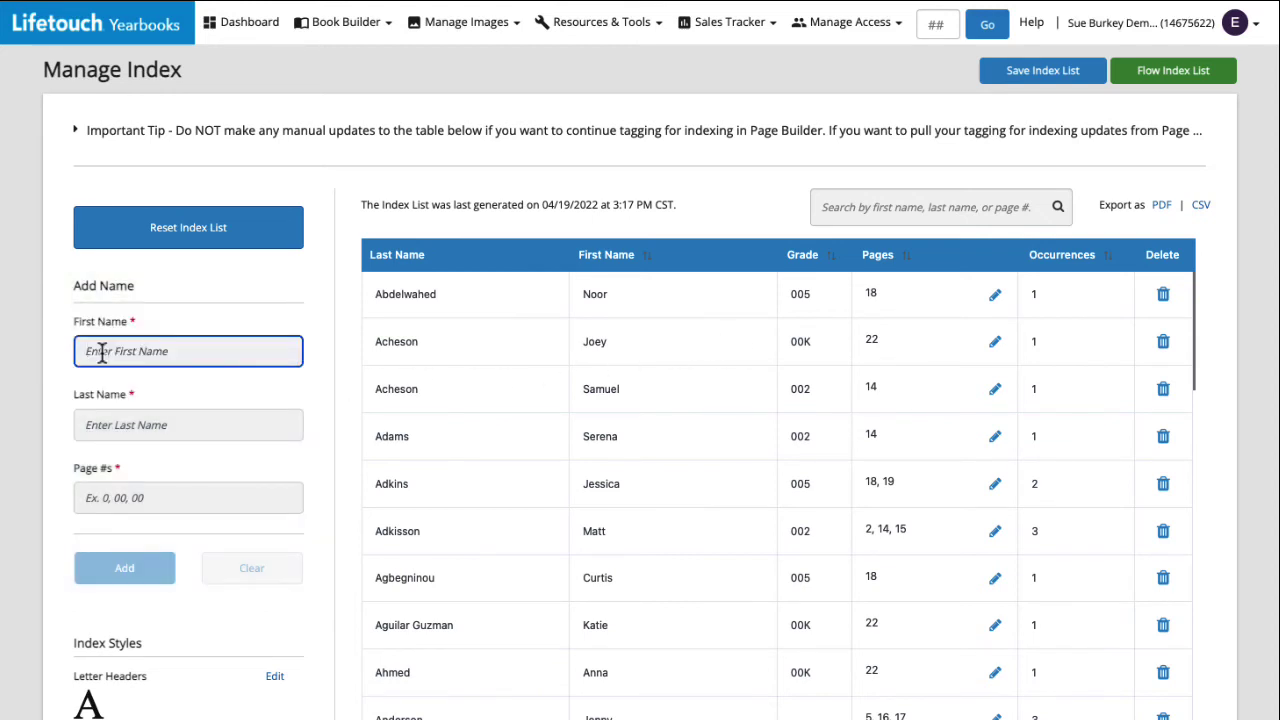
text(Reddie)
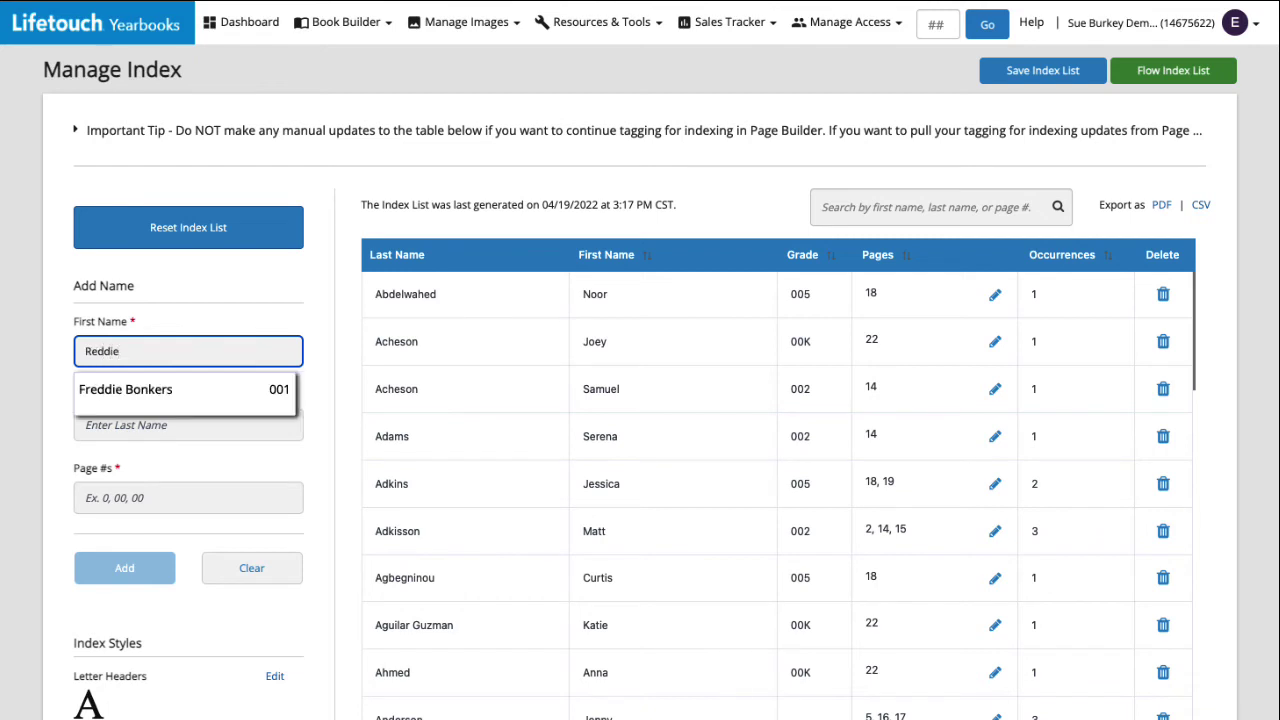
click(187, 331)
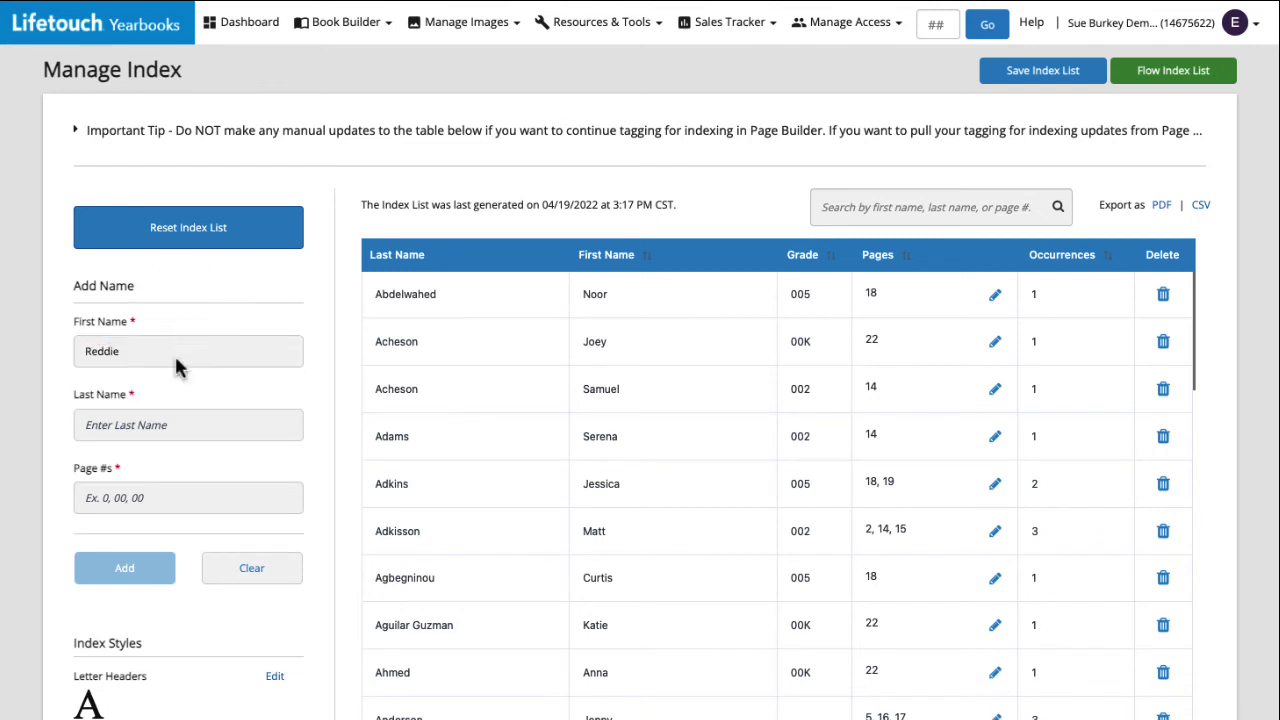
click(151, 425)
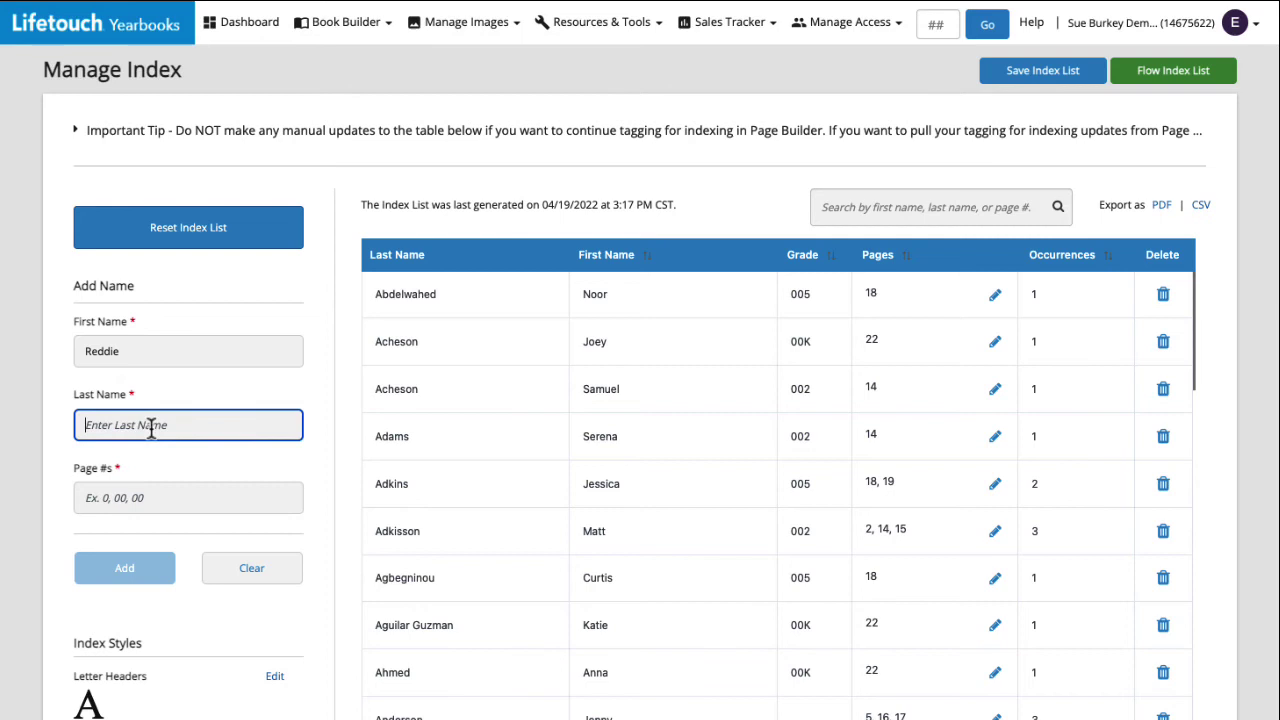
text(Allstar)
click(128, 498)
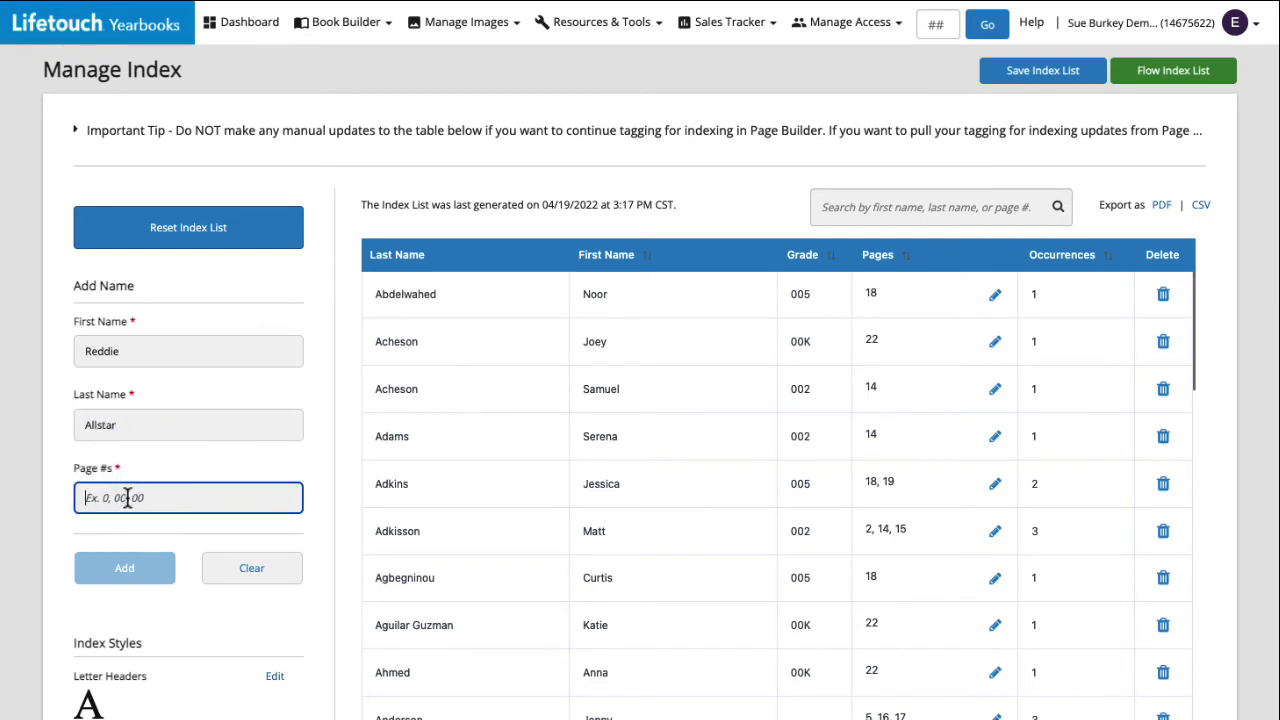
text(13)
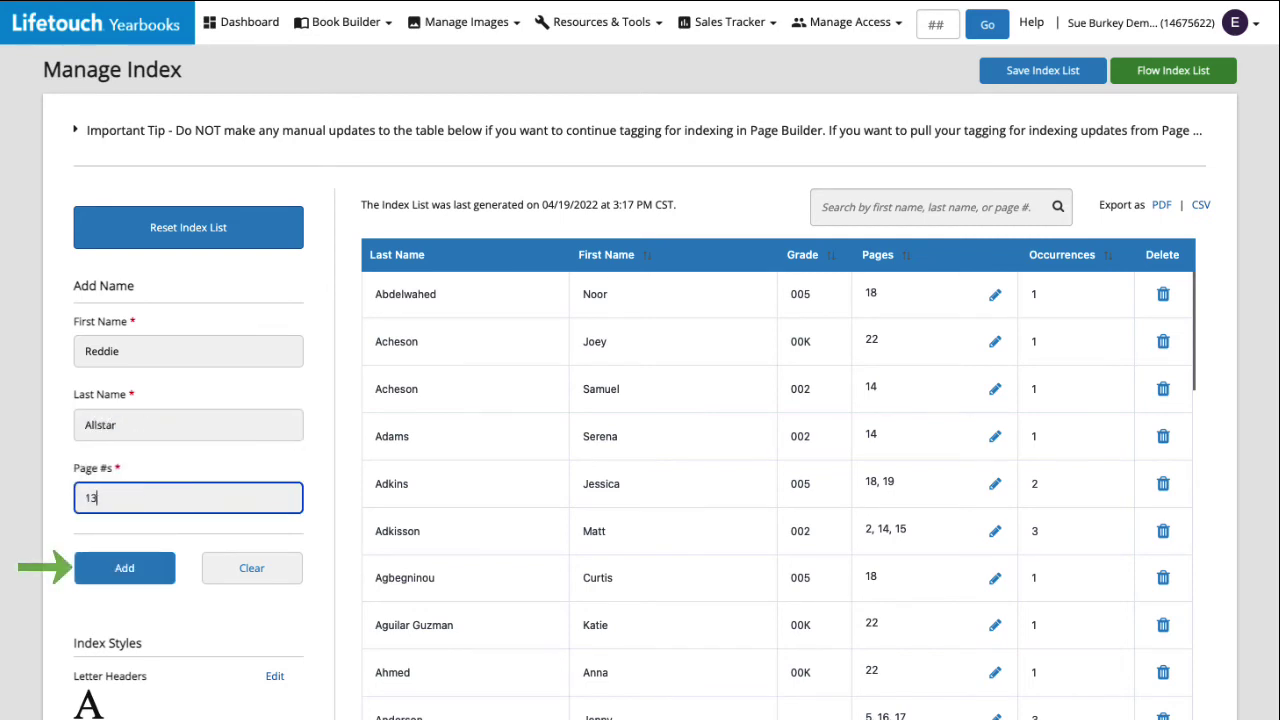
click(122, 576)
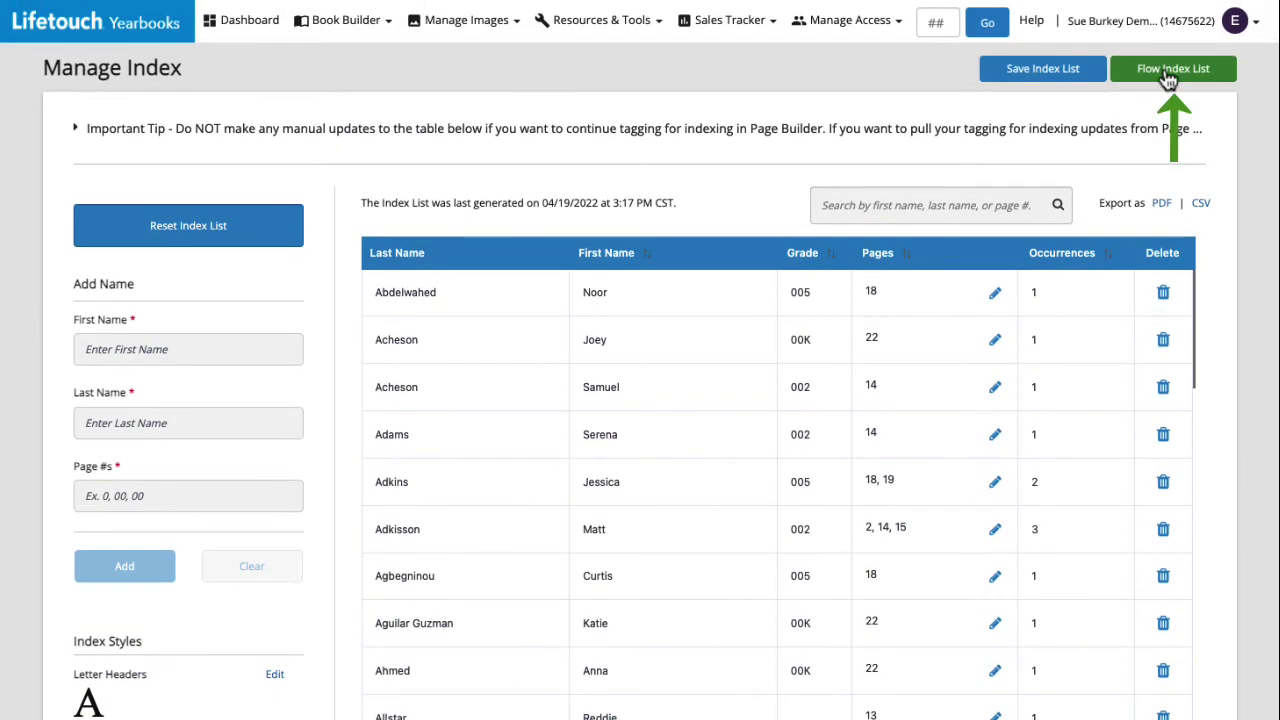
Re-flow the index onto pages 24–27 and check spreads 24–25 and 26–27.
click(1168, 78)
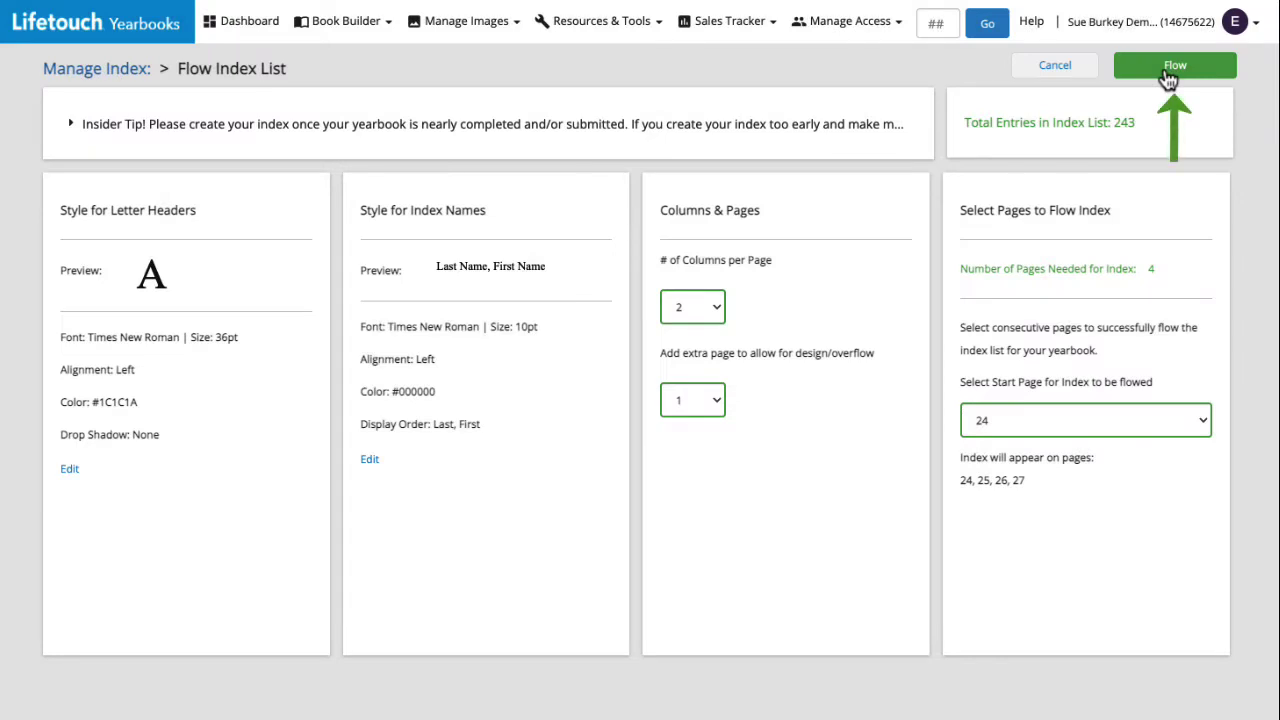
click(1175, 66)
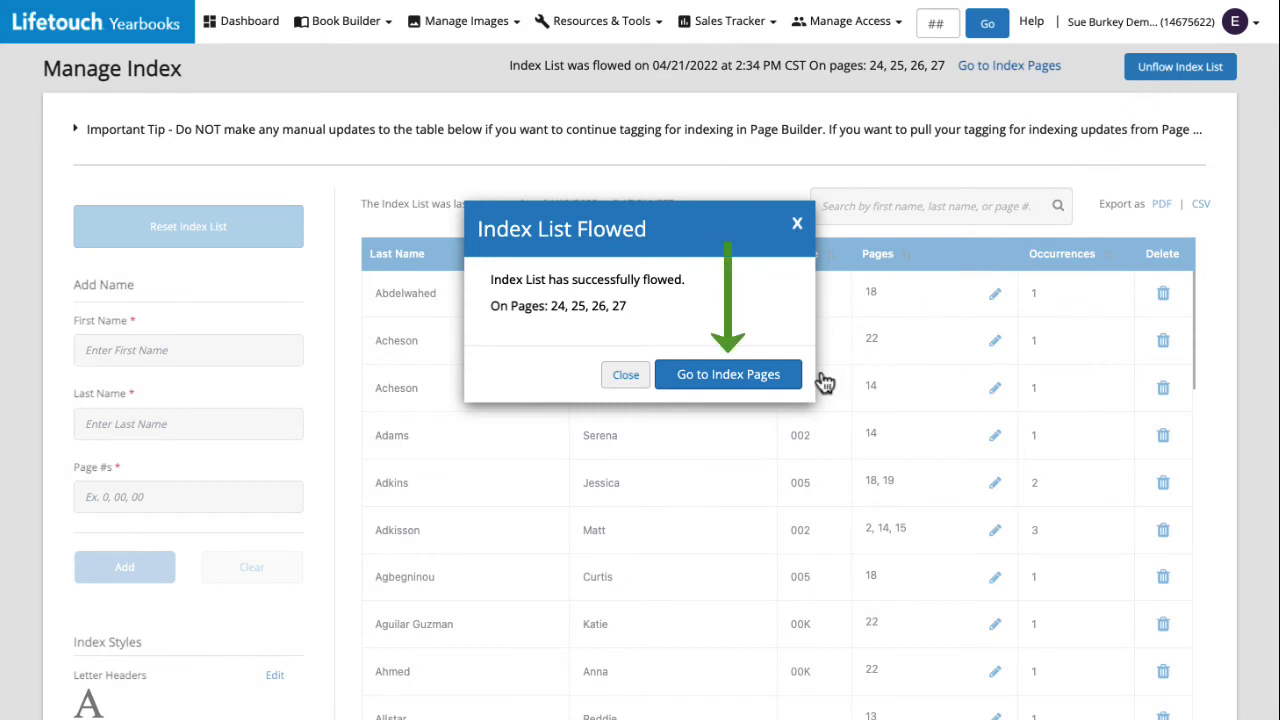
click(722, 376)
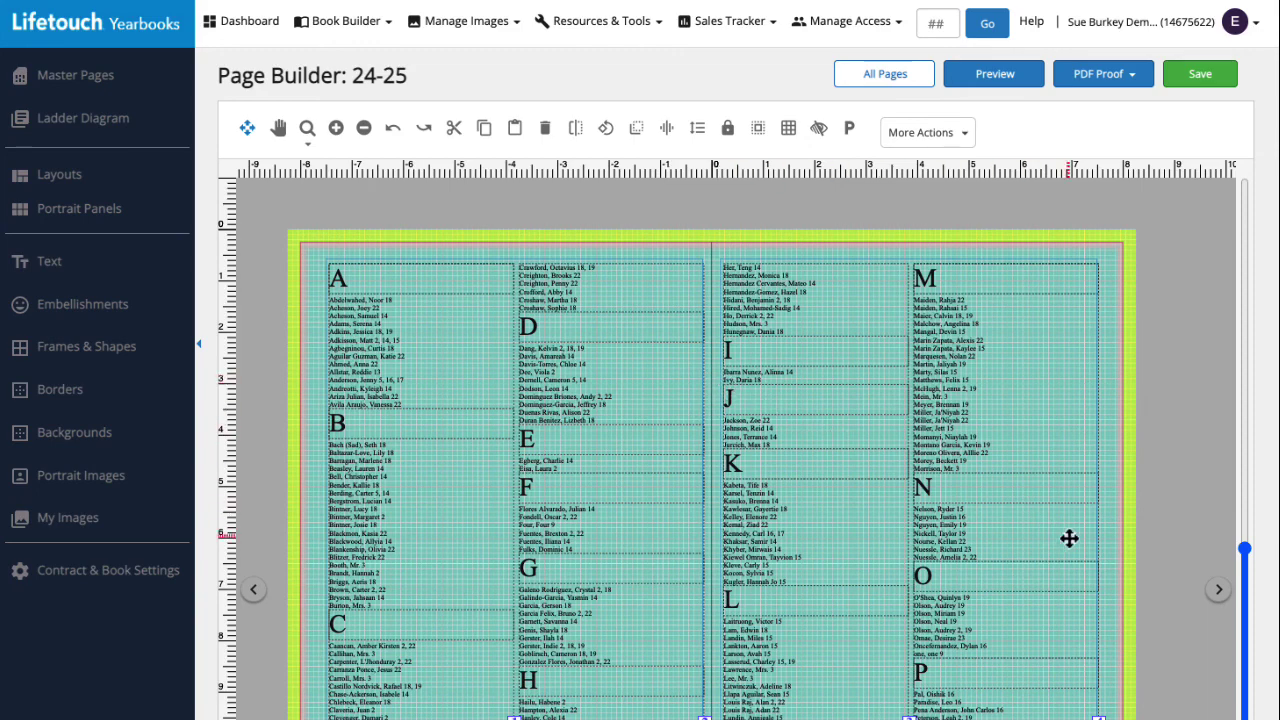
click(1220, 593)
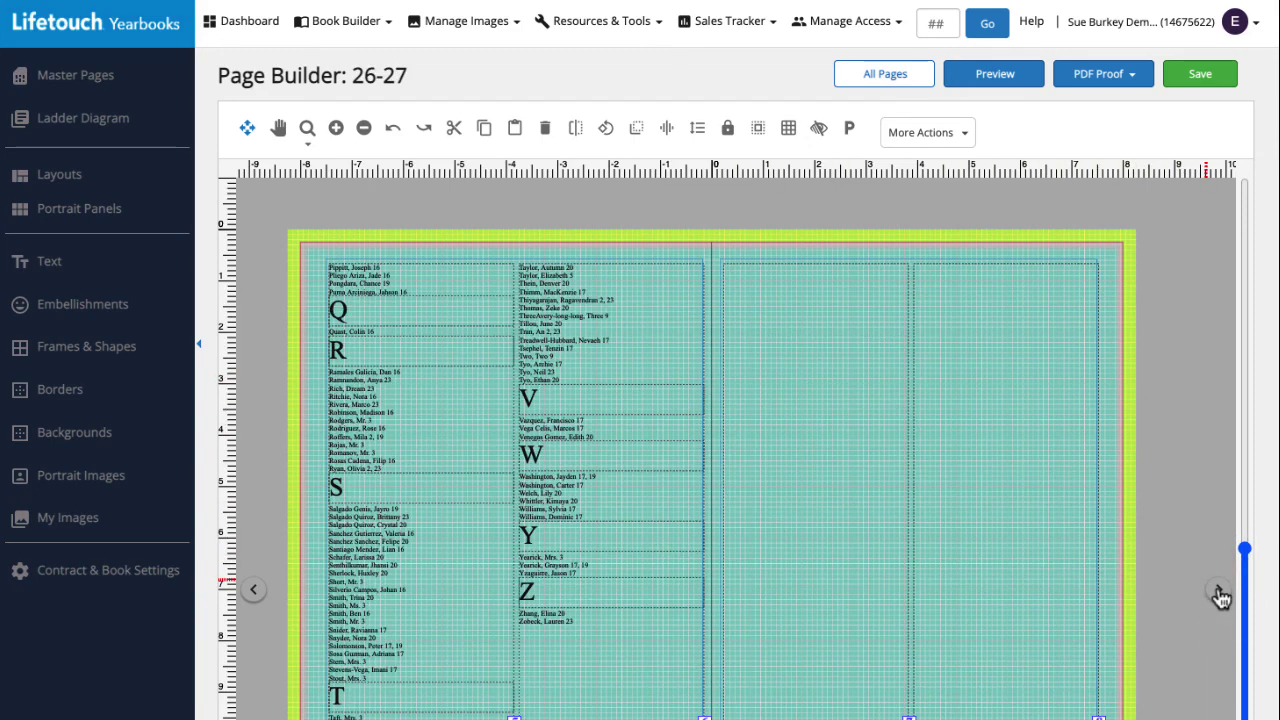
click(254, 594)
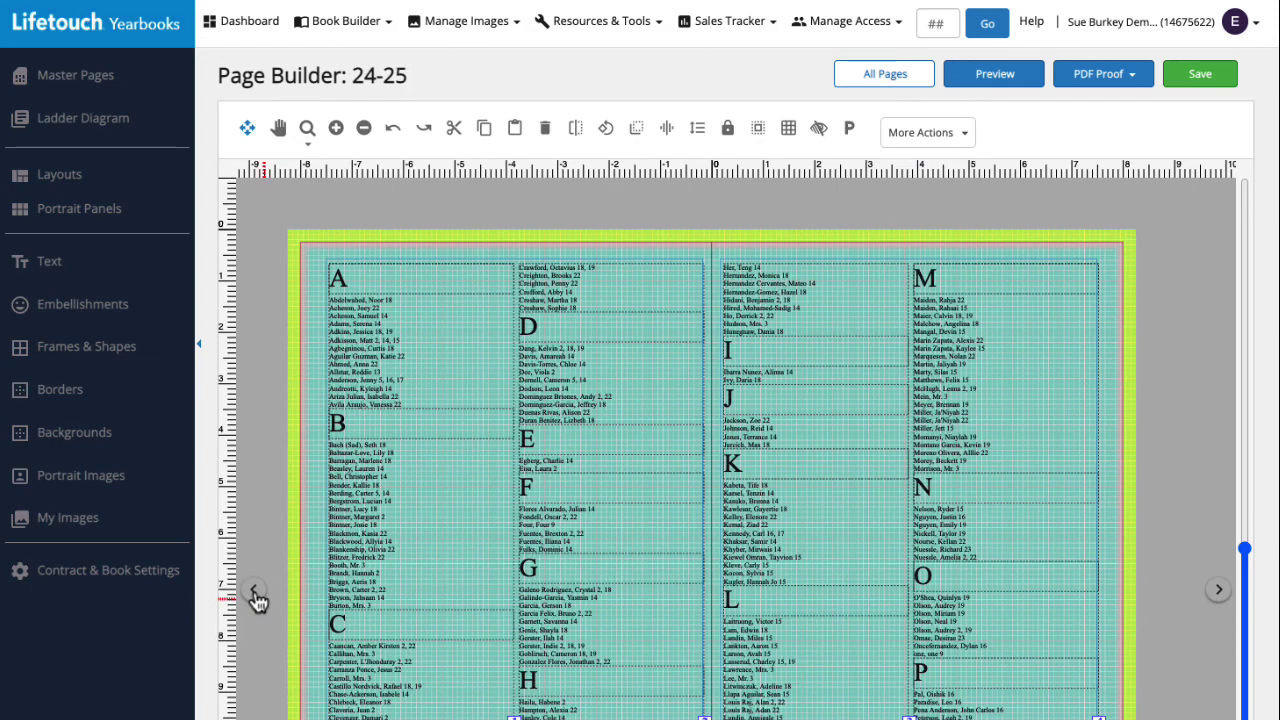